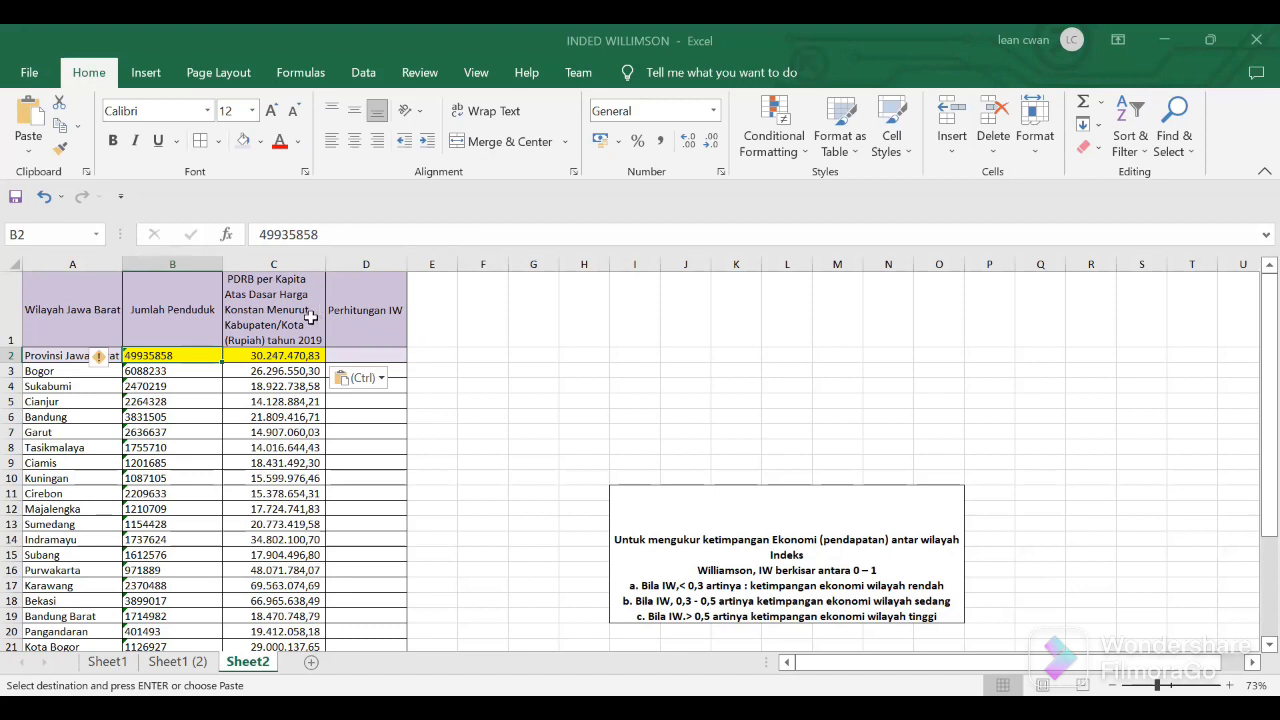
Step: Examine the population, per-capita PDRB and Perhitungan IW columns, including the Provinsi Jawa Barat row
{"action": "left_click", "coordinate": [311, 317]}
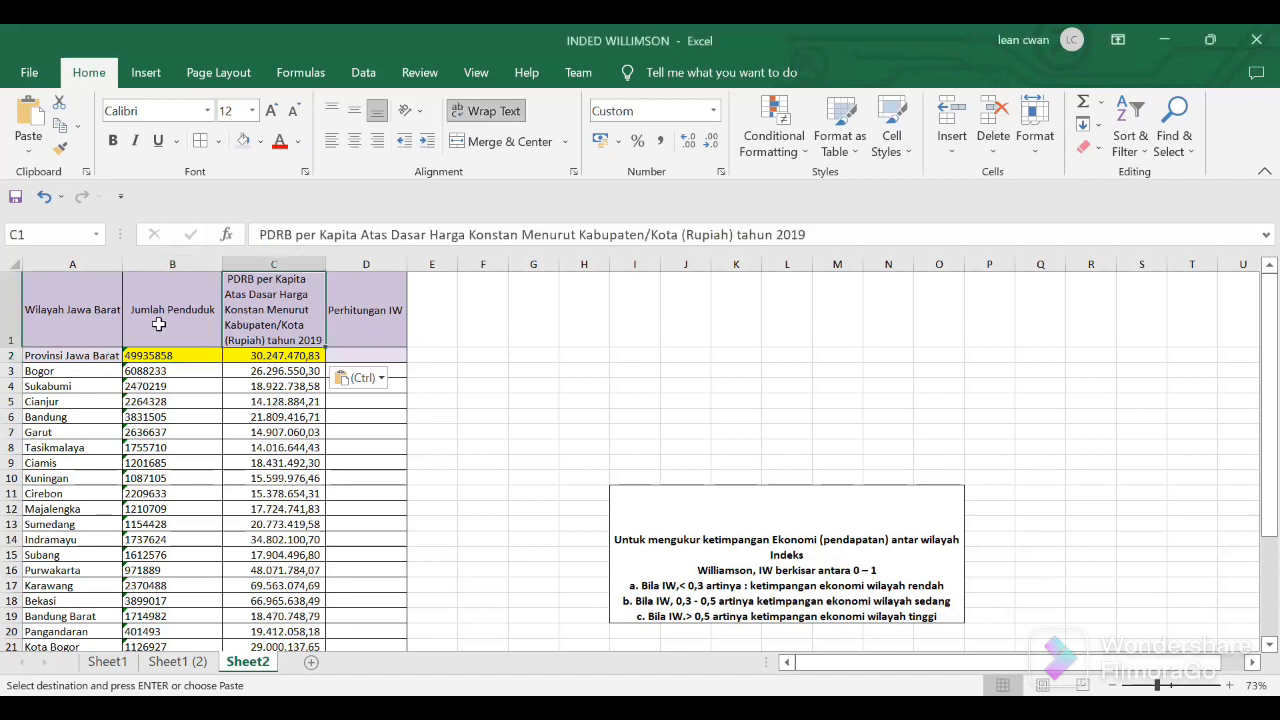
{"action": "left_click", "coordinate": [192, 321]}
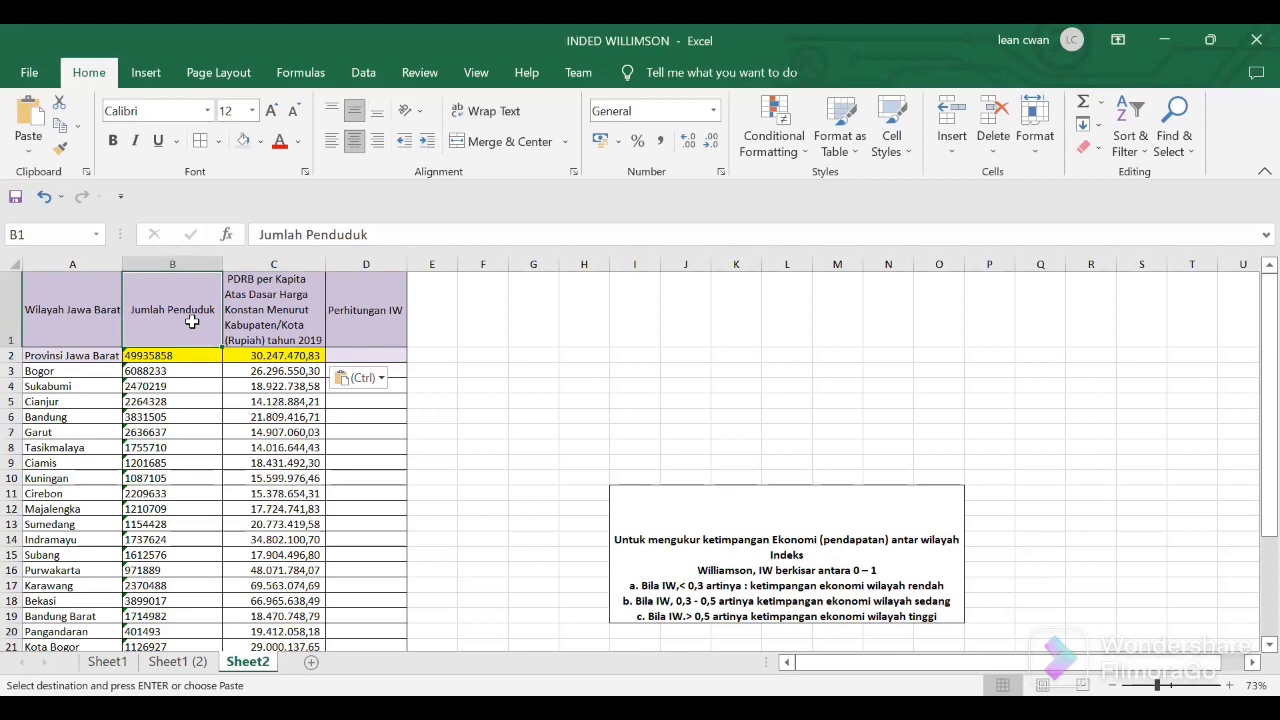
{"action": "left_click_drag", "start_coordinate": [1157, 686], "coordinate": [1161, 688]}
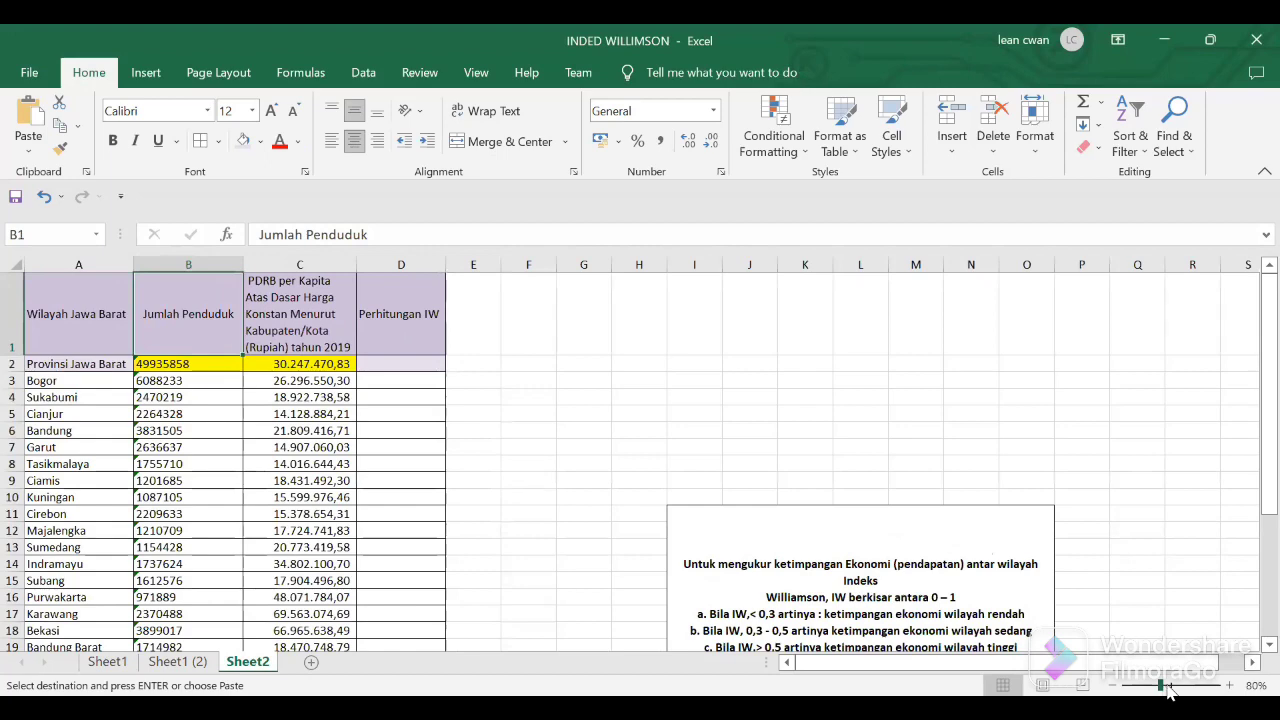
{"action": "left_click", "coordinate": [1168, 688]}
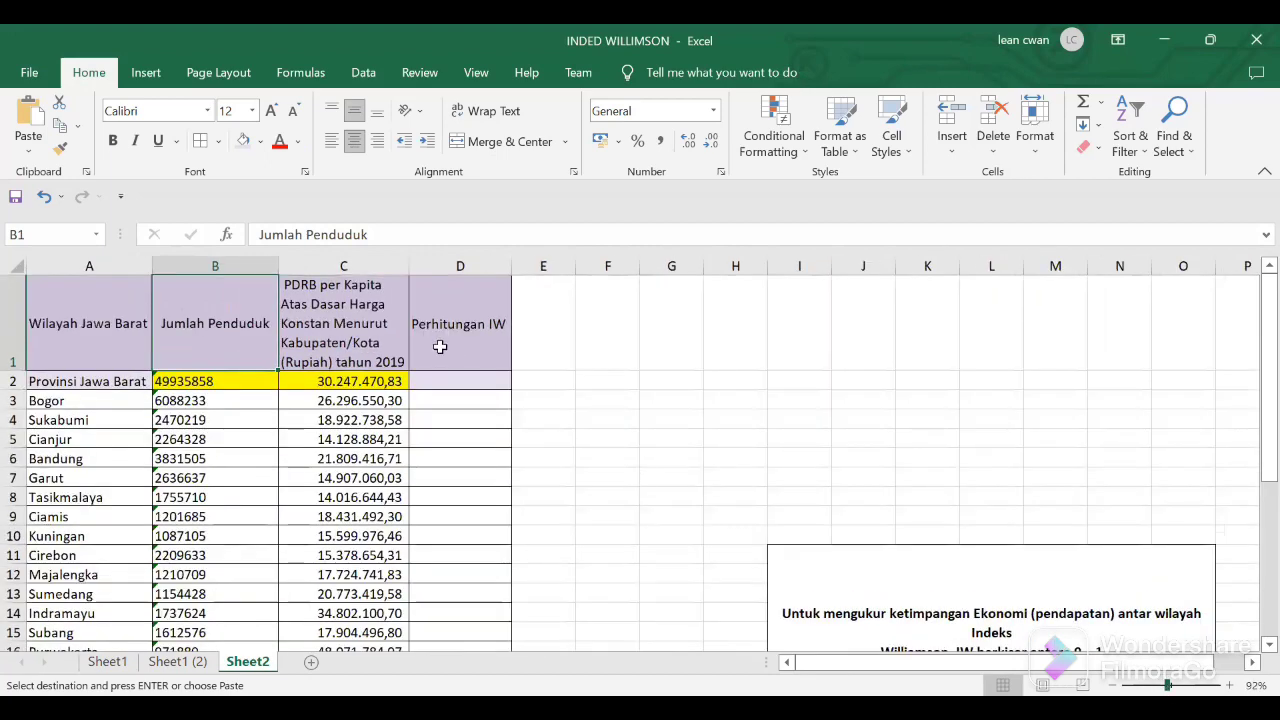
{"action": "left_click", "coordinate": [359, 326]}
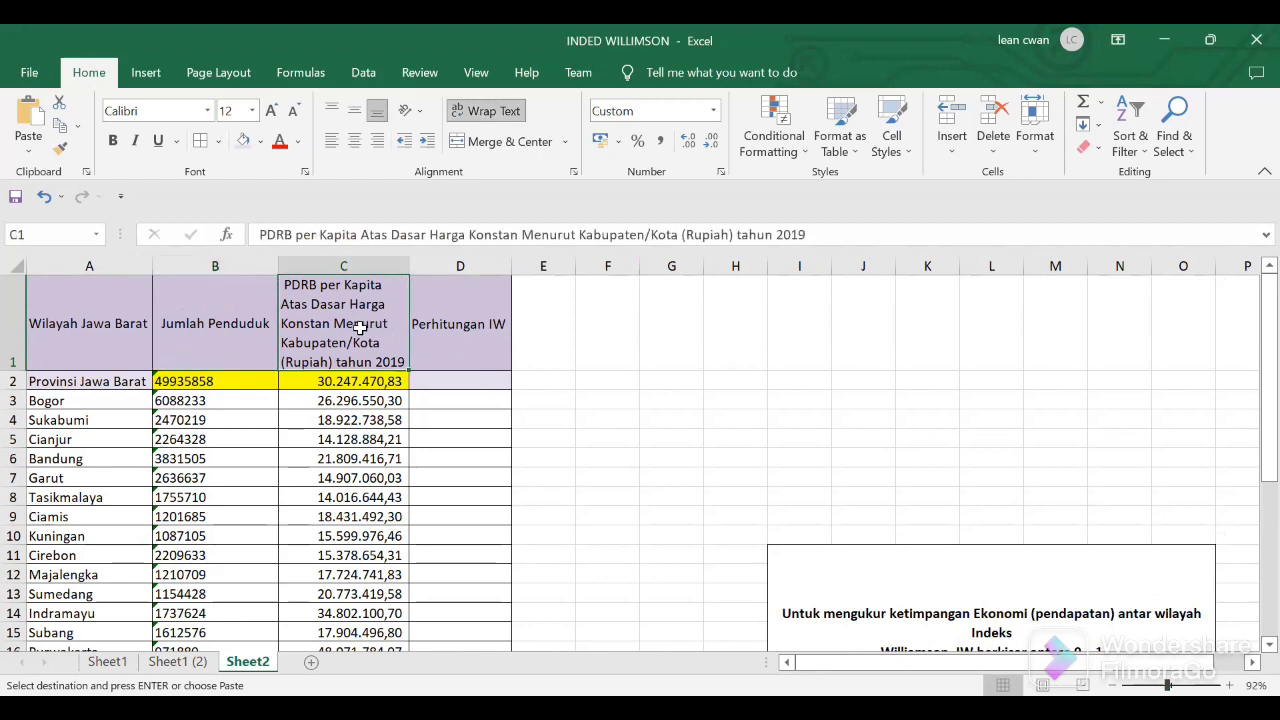
{"action": "key", "text": "Down"}
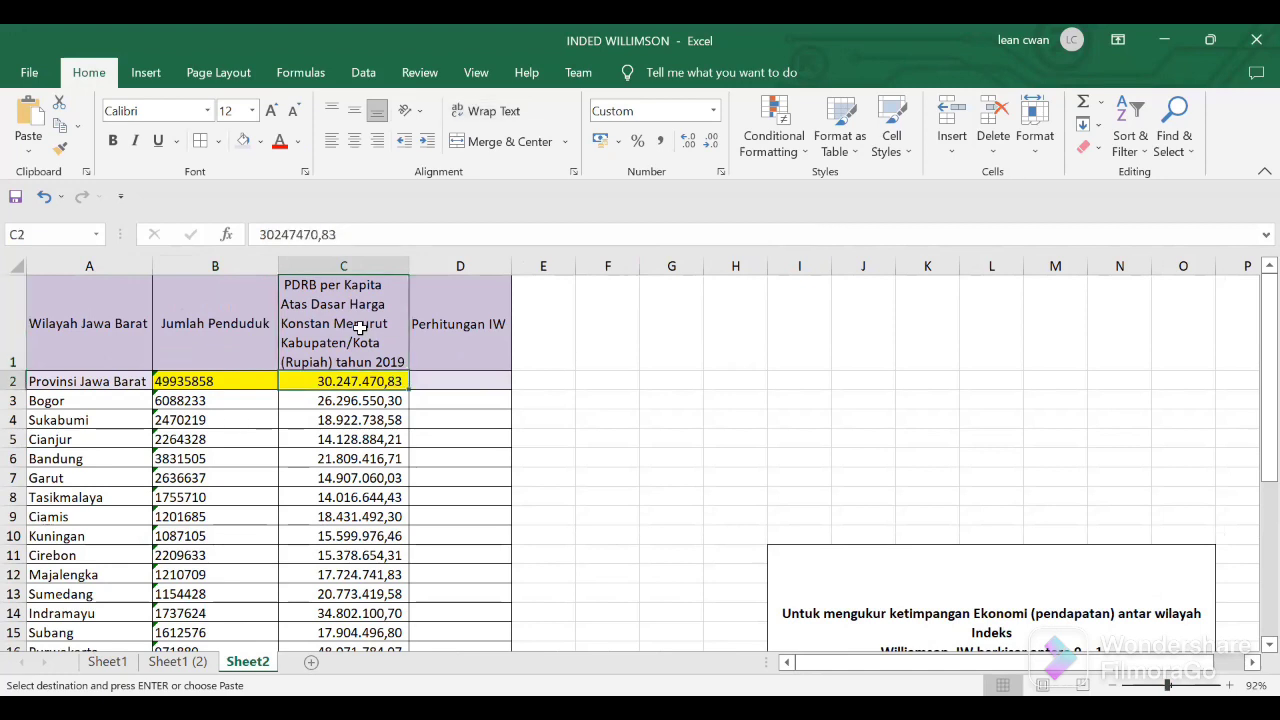
{"action": "left_click", "coordinate": [211, 381]}
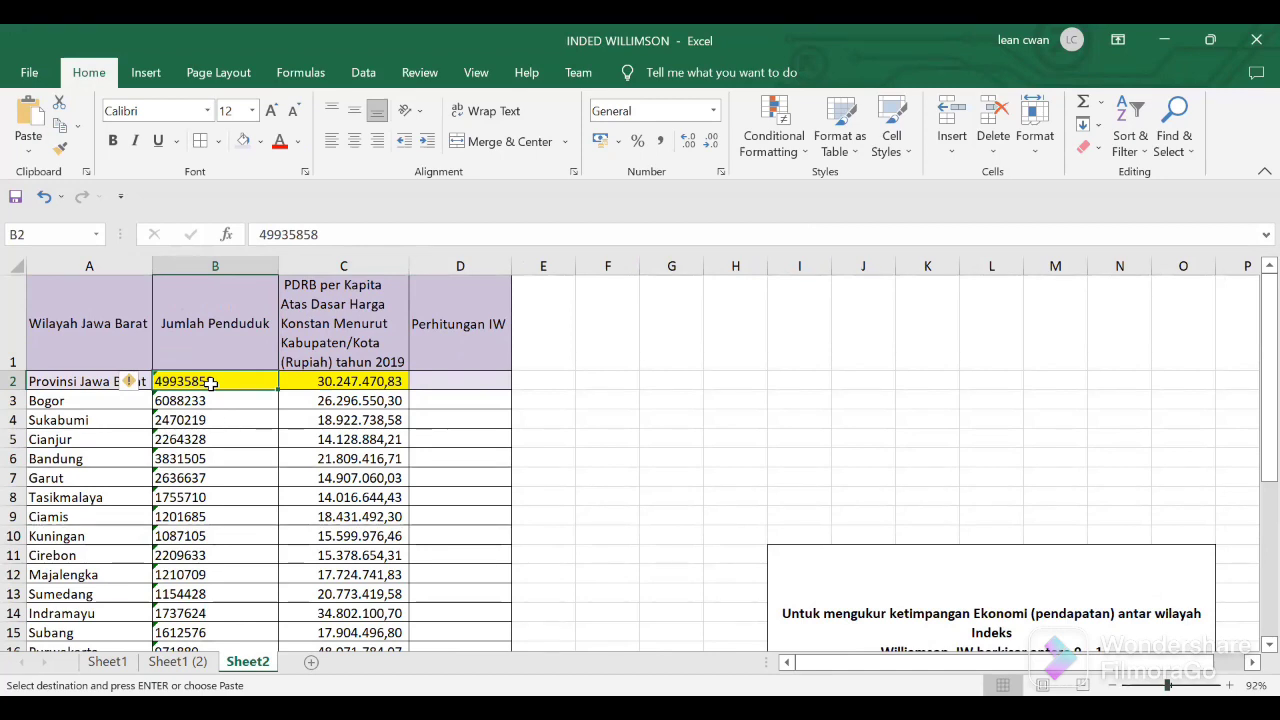
{"action": "left_click", "coordinate": [339, 382]}
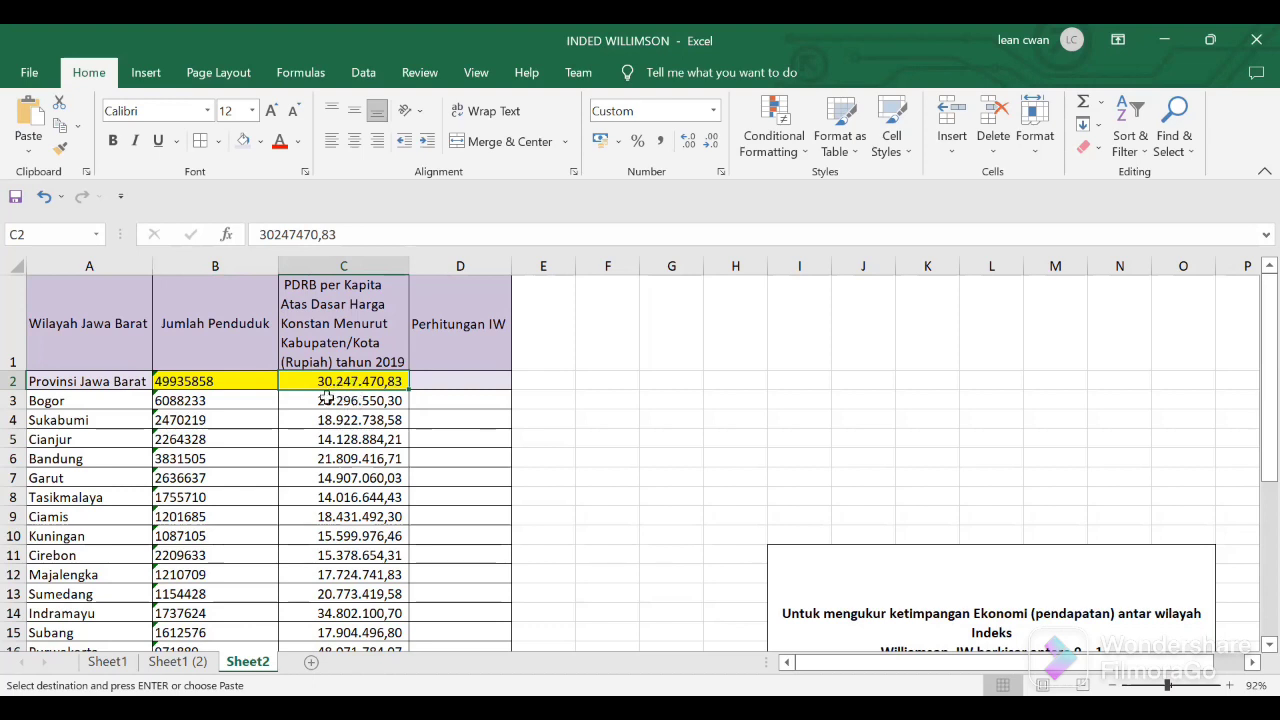
{"action": "left_click", "coordinate": [436, 376]}
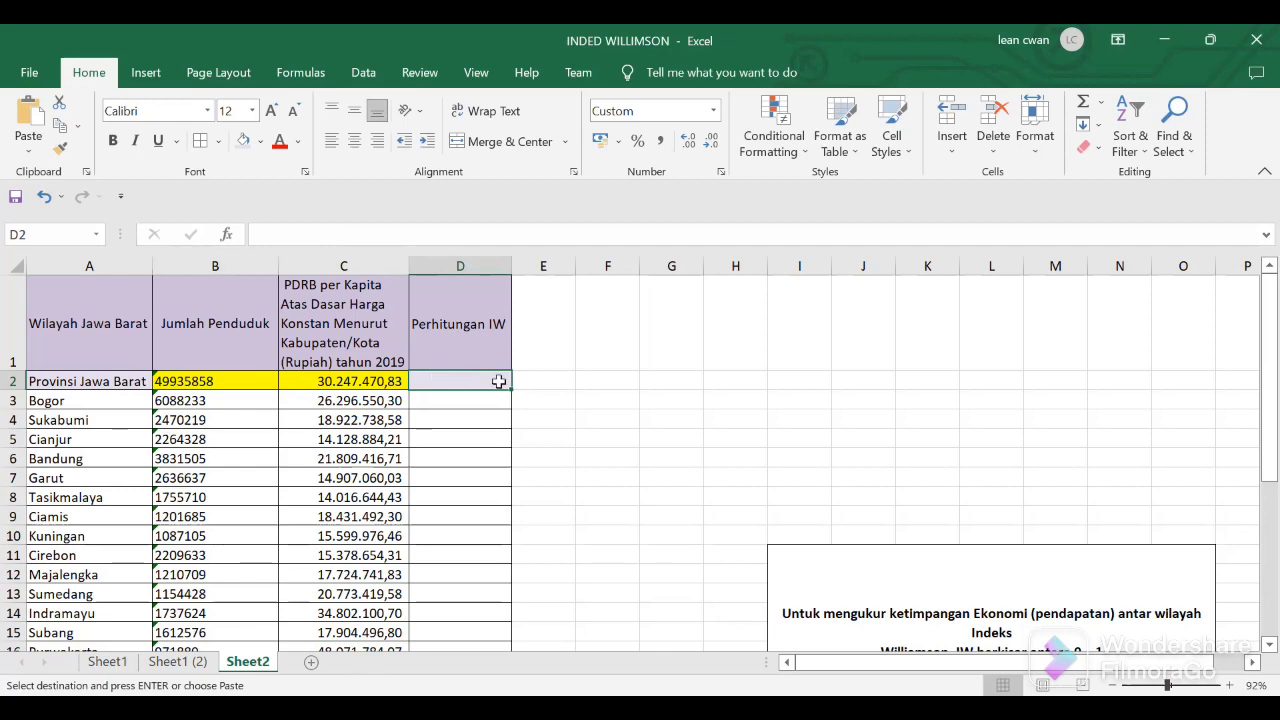
{"action": "left_click_drag", "start_coordinate": [1267, 390], "coordinate": [1248, 388]}
{"action": "type", "text": "("}
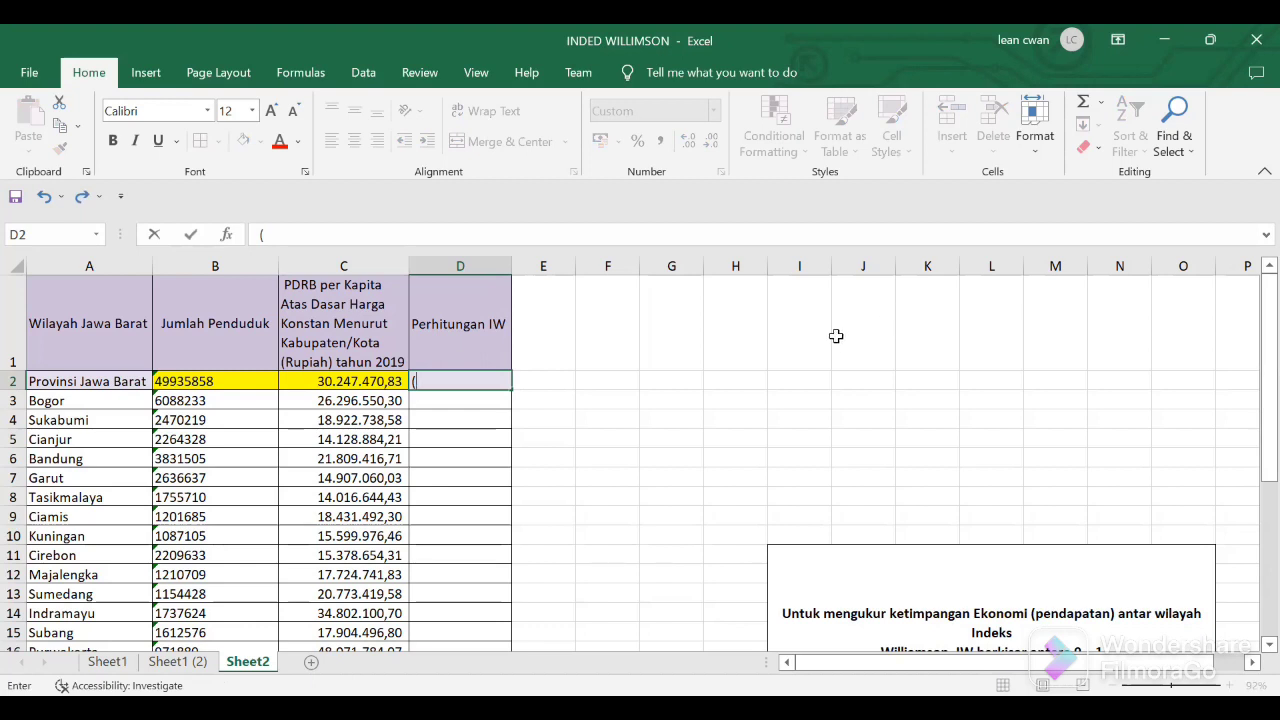
{"action": "key", "text": "BackSpace"}
{"action": "key", "text": "Return"}
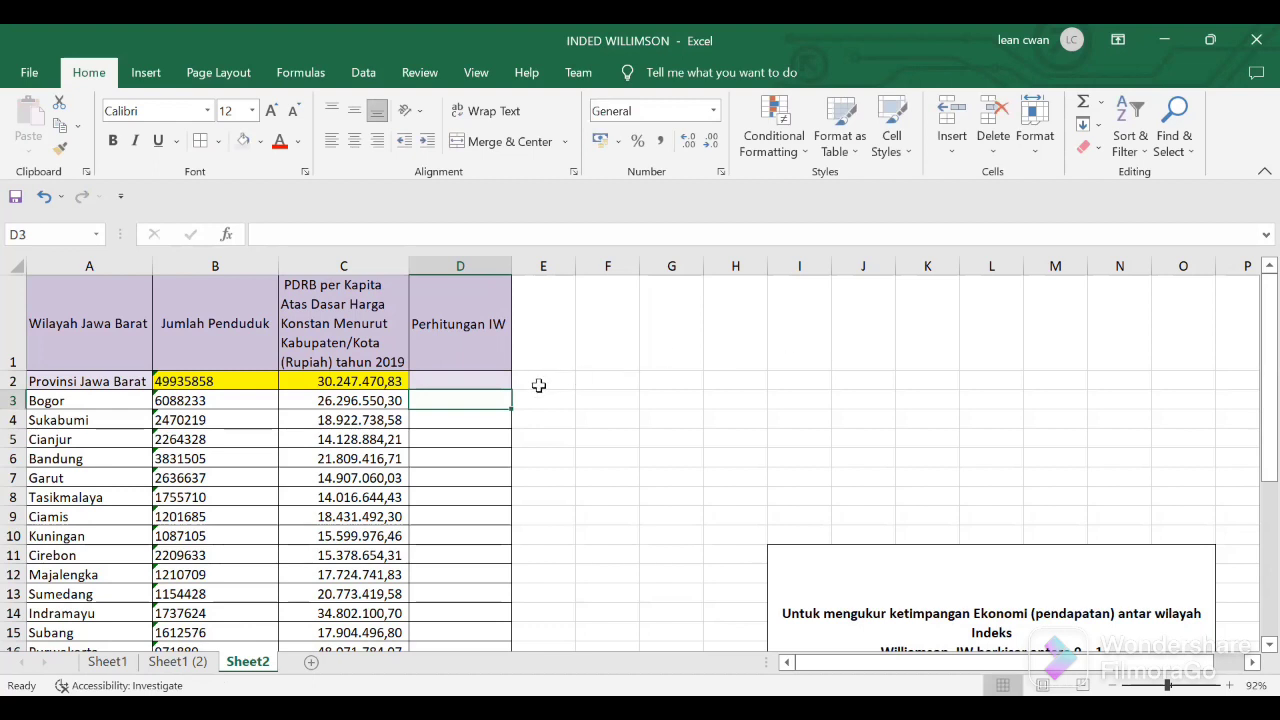
{"action": "type", "text": "("}
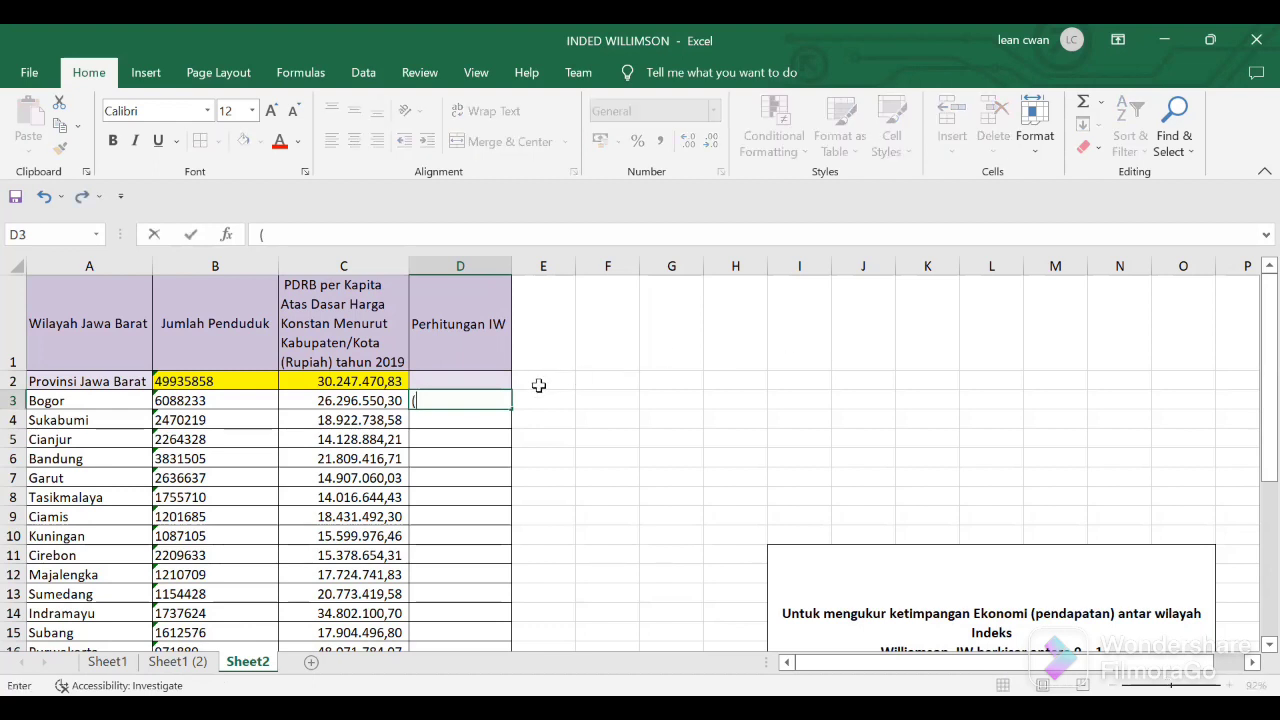
{"action": "left_click", "coordinate": [330, 400]}
{"action": "left_click", "coordinate": [427, 399]}
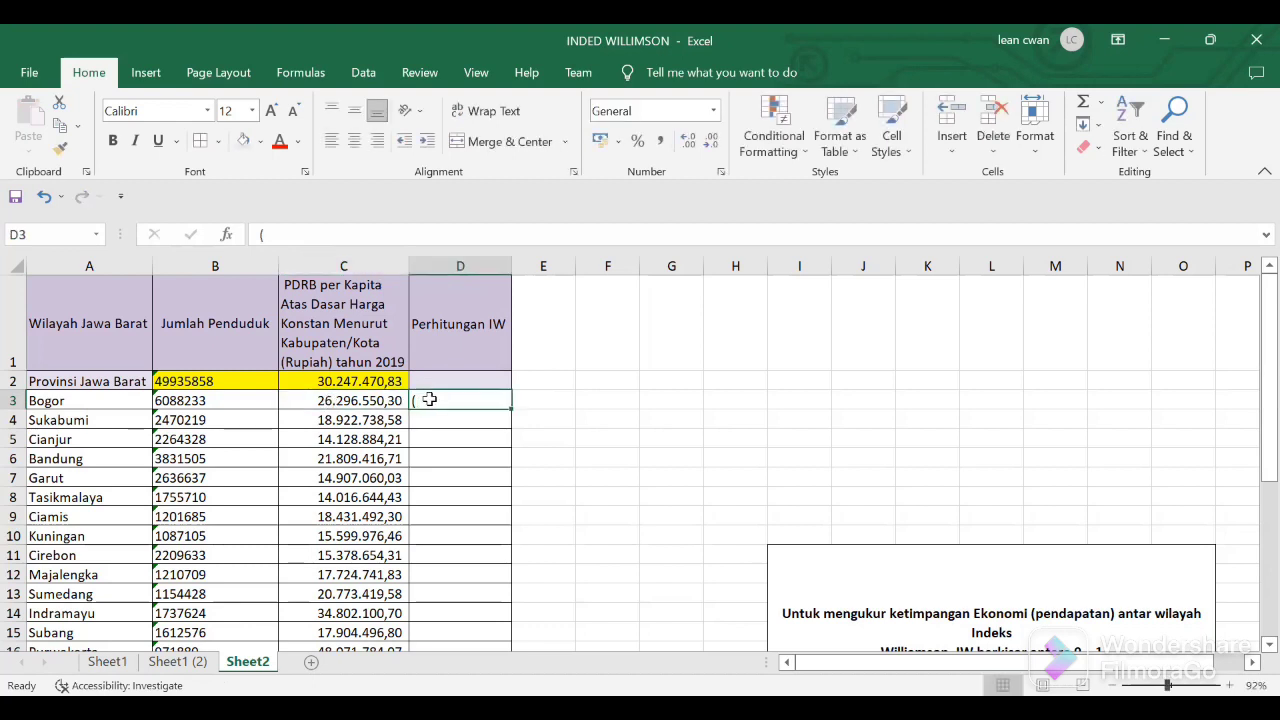
Step: Begin Bogor's Perhitungan IW formula in D3 with the squared PDRB difference, =(C3-C$2)^2*(, locking the province row
{"action": "type", "text": "=("}
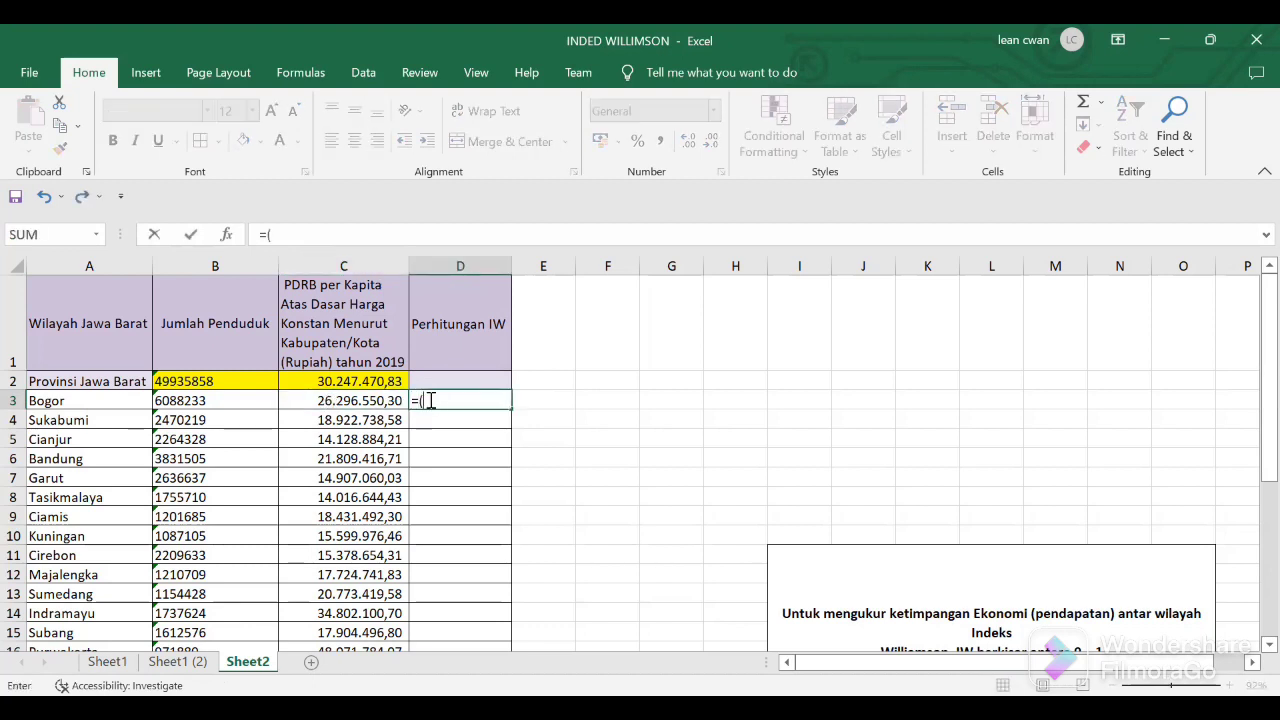
{"action": "left_click", "coordinate": [360, 400]}
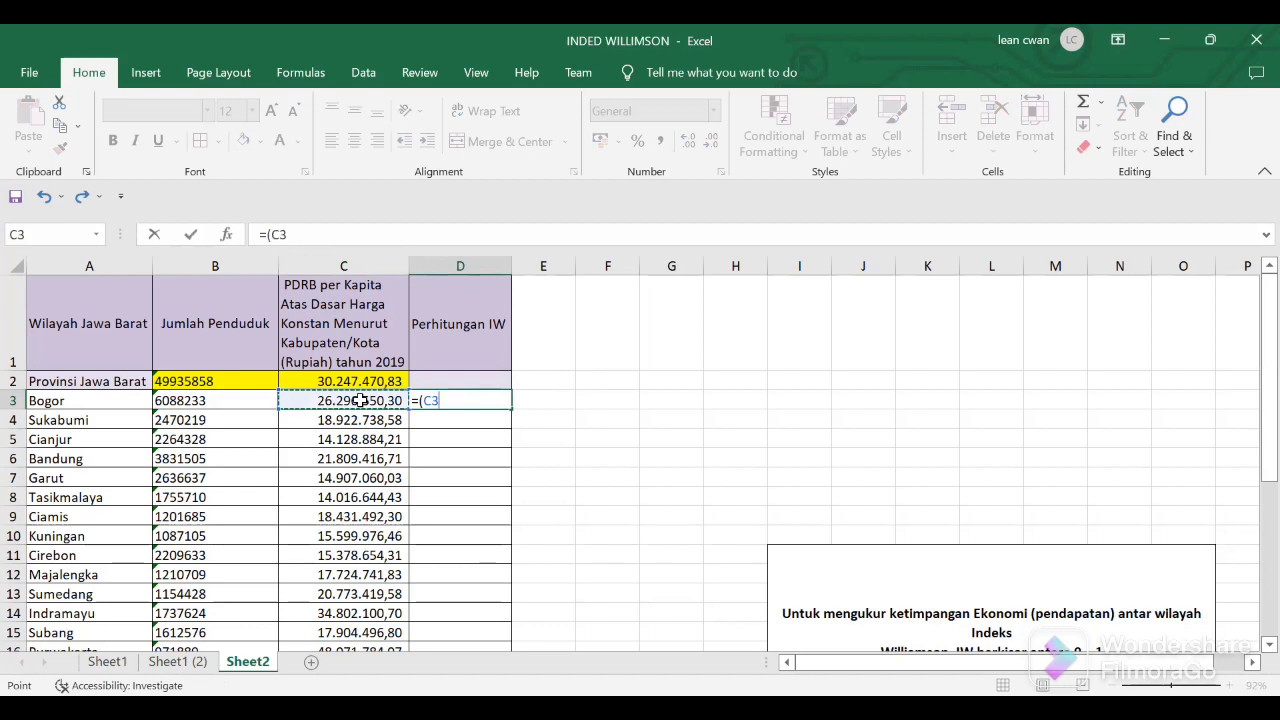
{"action": "type", "text": "-"}
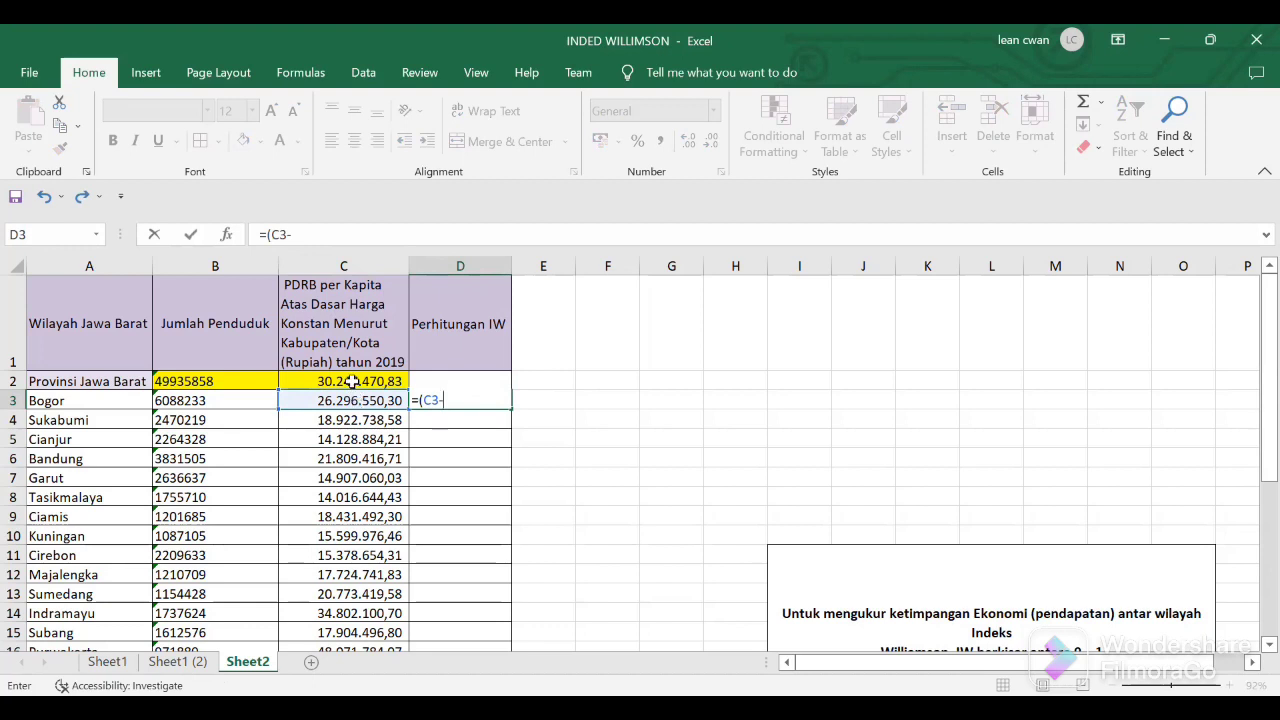
{"action": "left_click", "coordinate": [352, 381]}
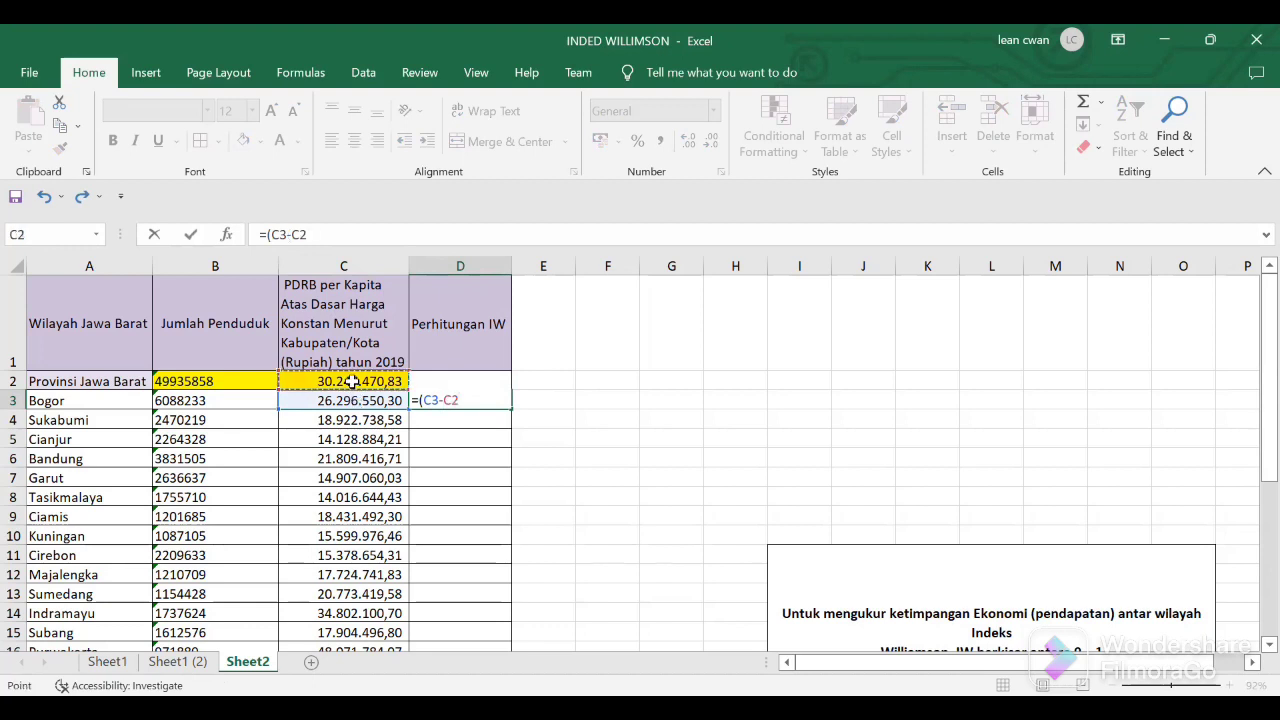
{"action": "left_click", "coordinate": [301, 234]}
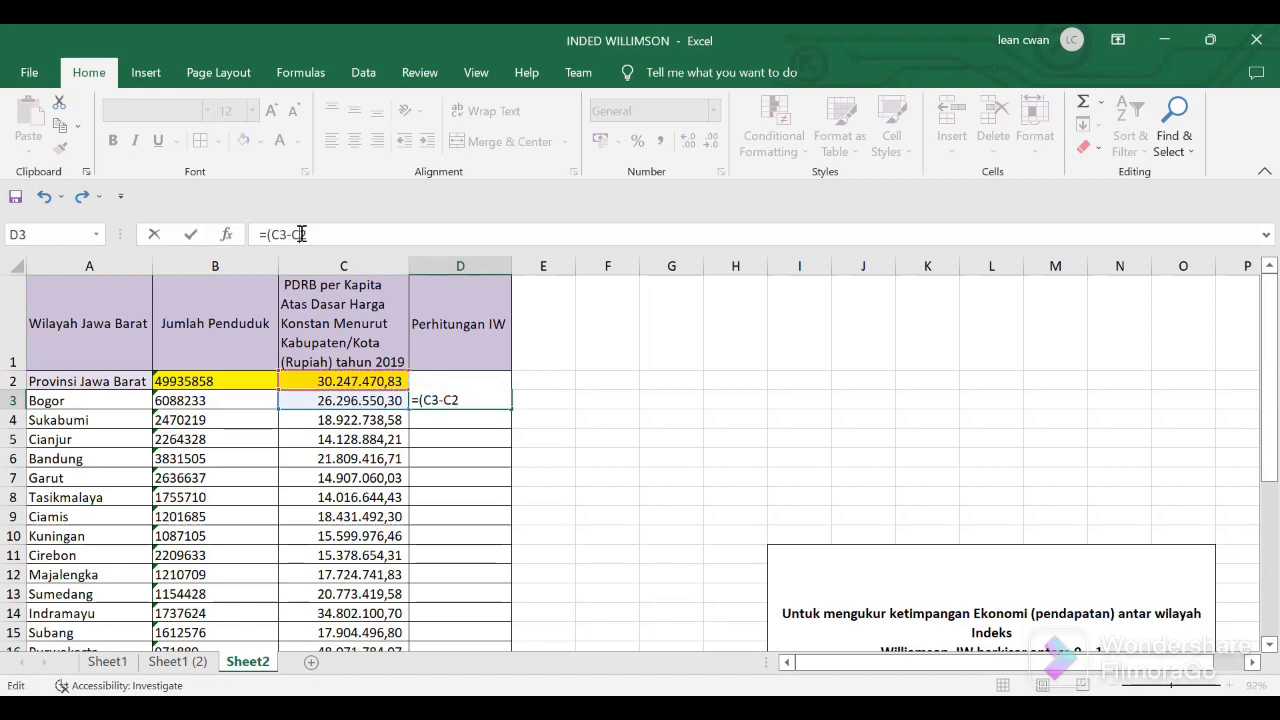
{"action": "type", "text": "$"}
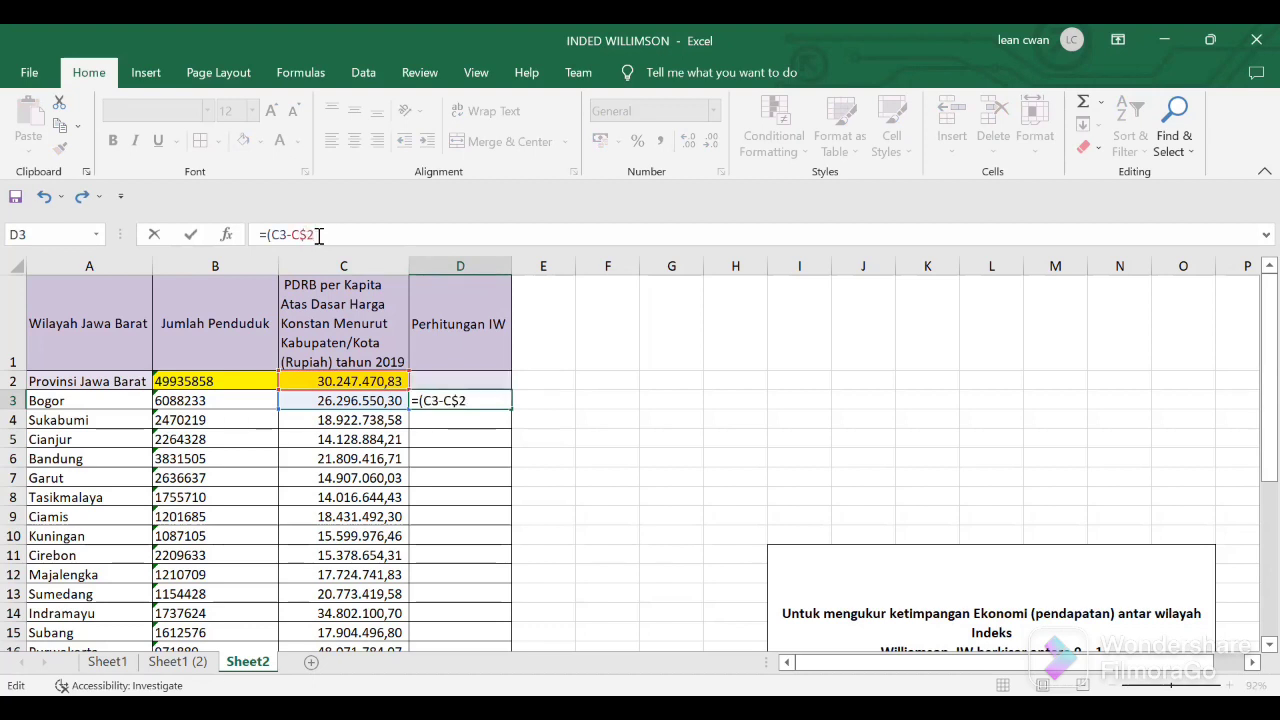
{"action": "left_click", "coordinate": [320, 234]}
{"action": "type", "text": ")^2*("}
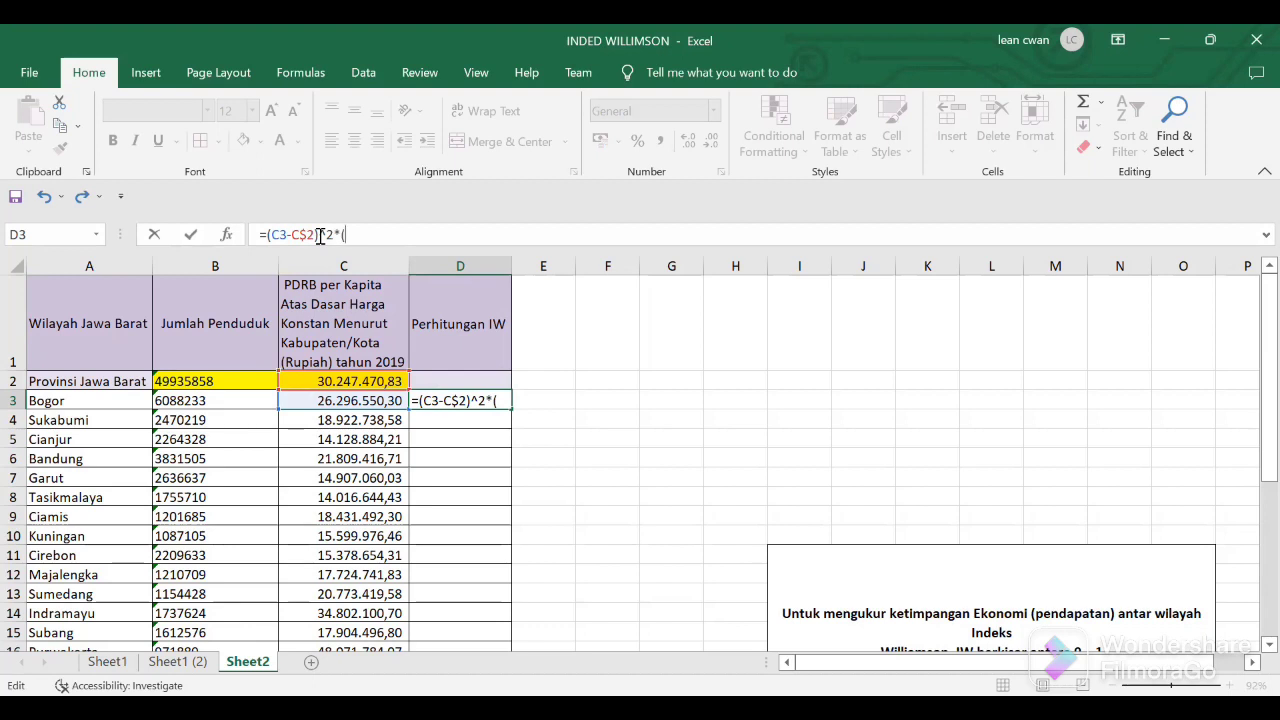
Step: Complete the D3 formula with the population share B3/B$2, locking the province row, and commit it
{"action": "left_click", "coordinate": [220, 405]}
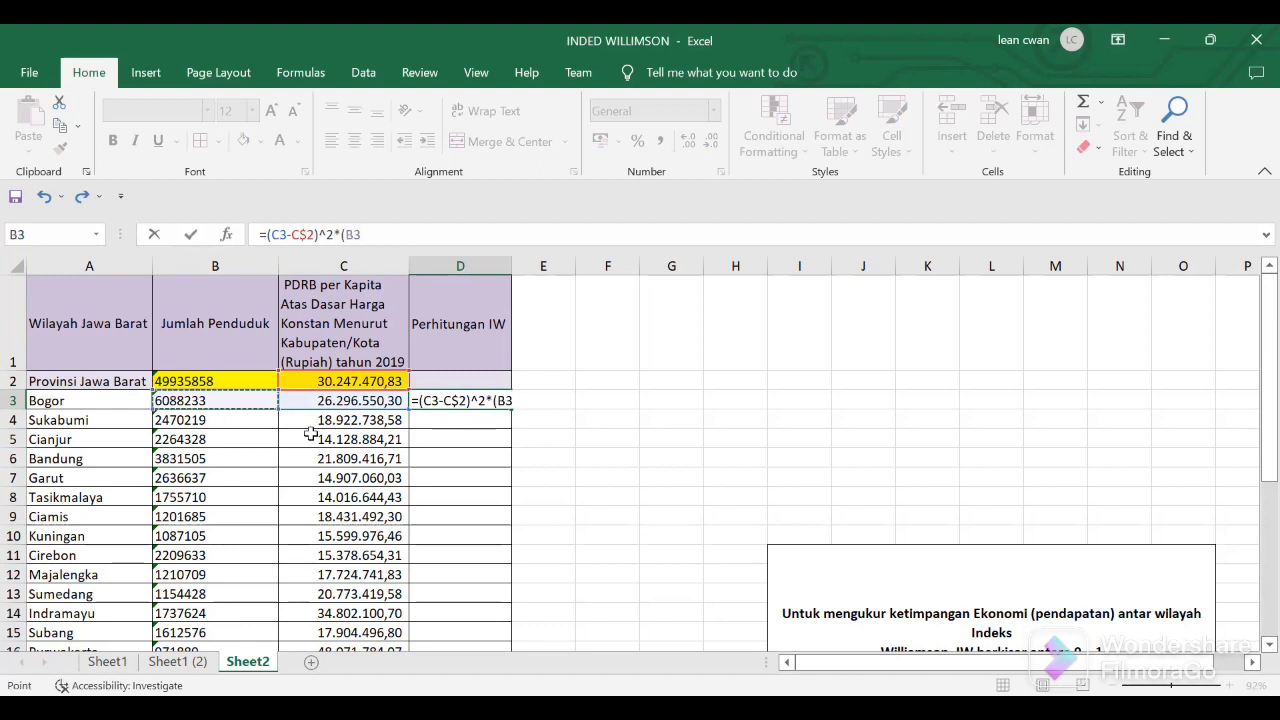
{"action": "type", "text": "/"}
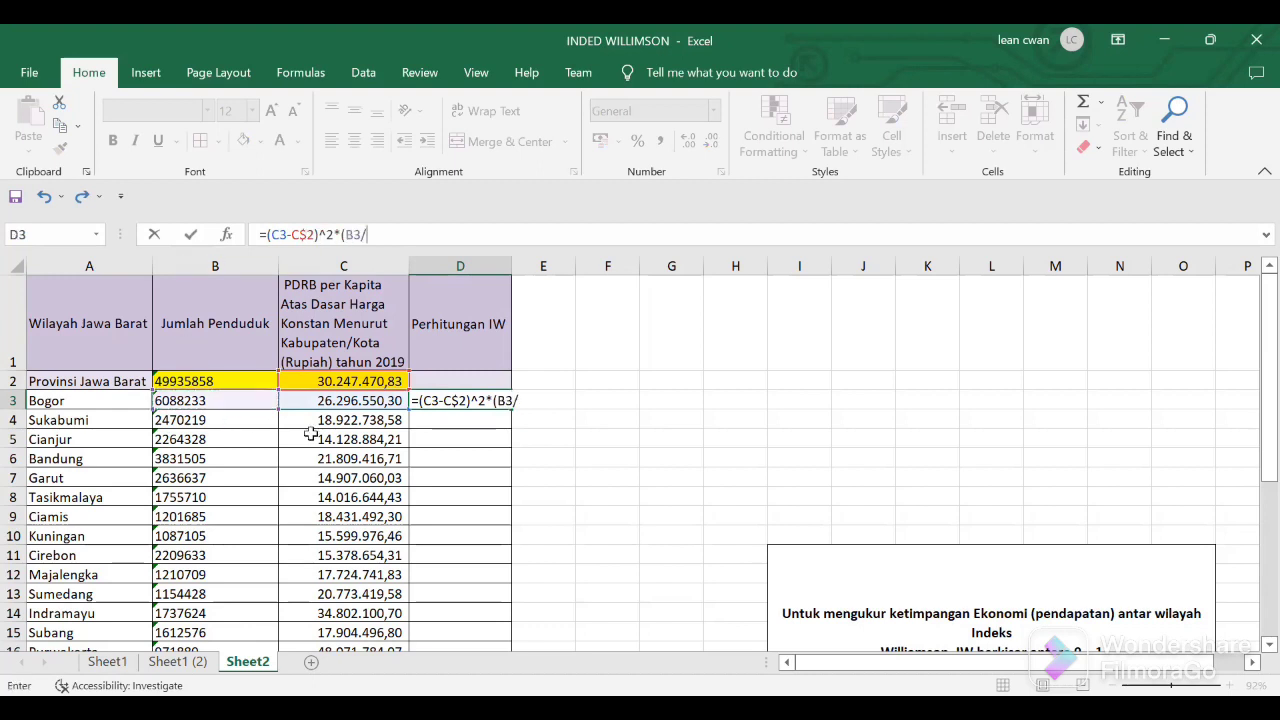
{"action": "left_click", "coordinate": [238, 382]}
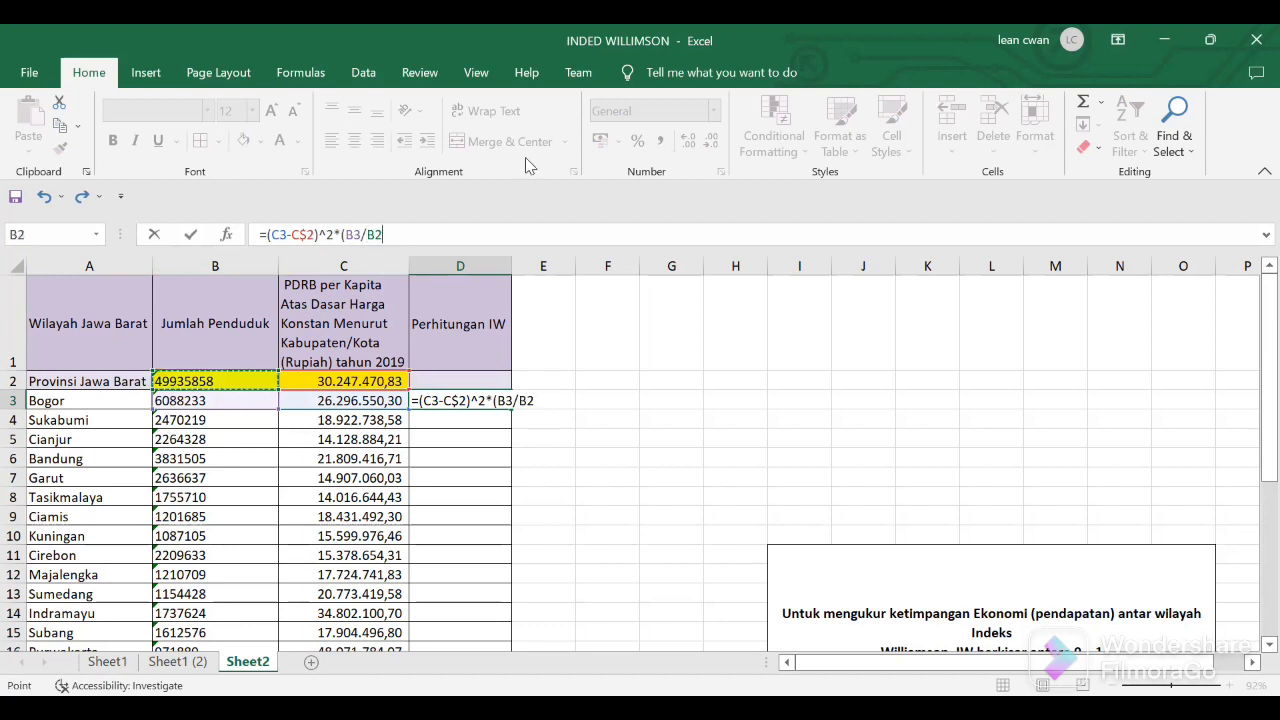
{"action": "left_click", "coordinate": [376, 236]}
{"action": "type", "text": "$2"}
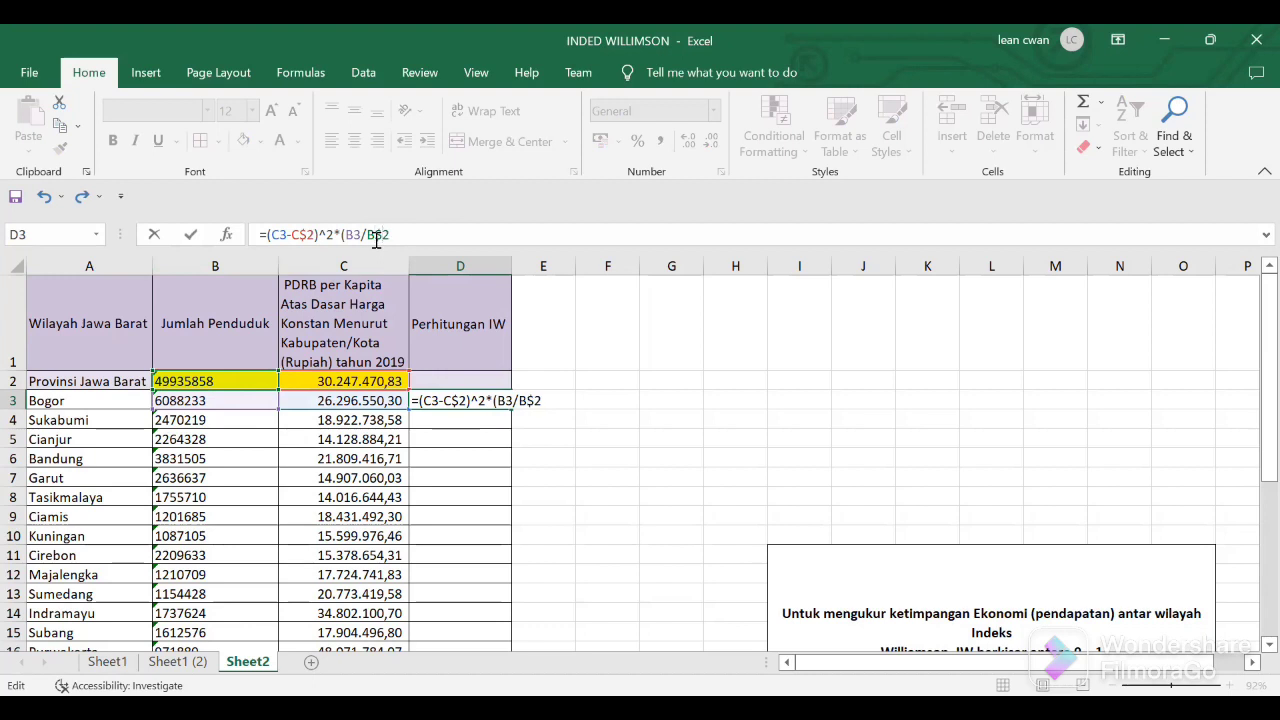
{"action": "type", "text": ")"}
{"action": "key", "text": "Return"}
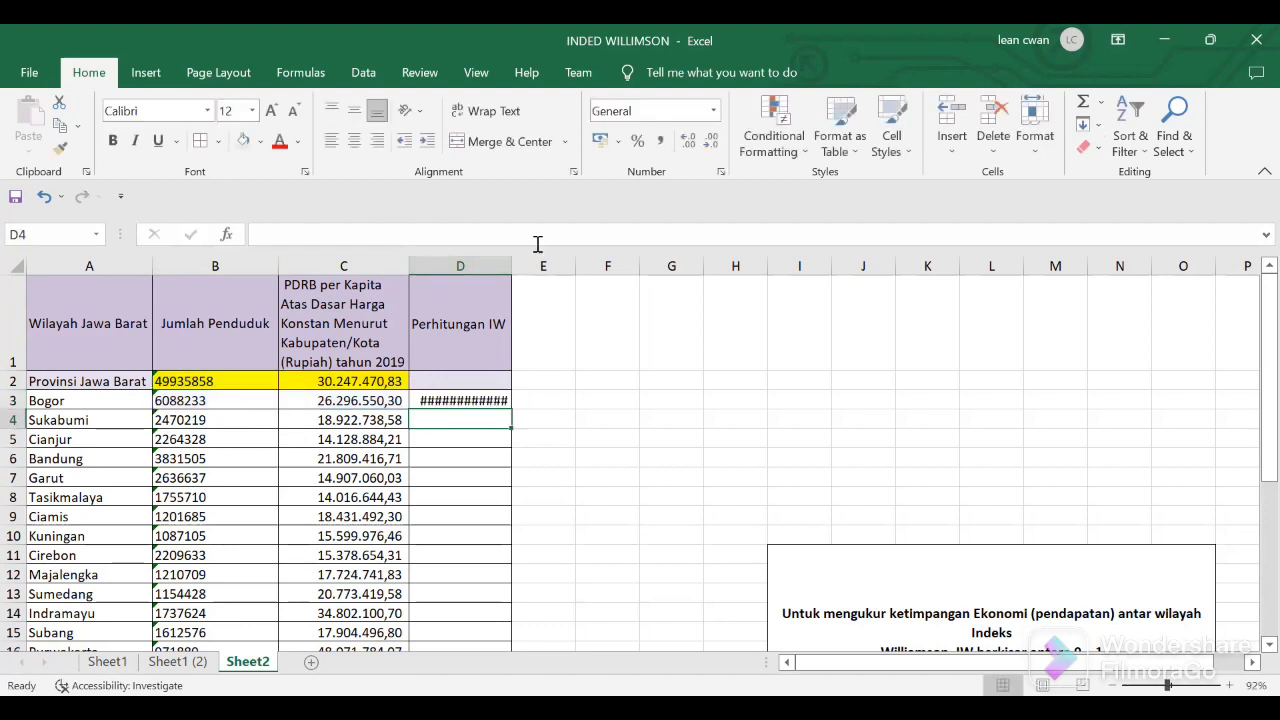
Step: Copy the D3 formula down through D29 and autofit column D to show the full values
{"action": "double_click", "coordinate": [511, 262]}
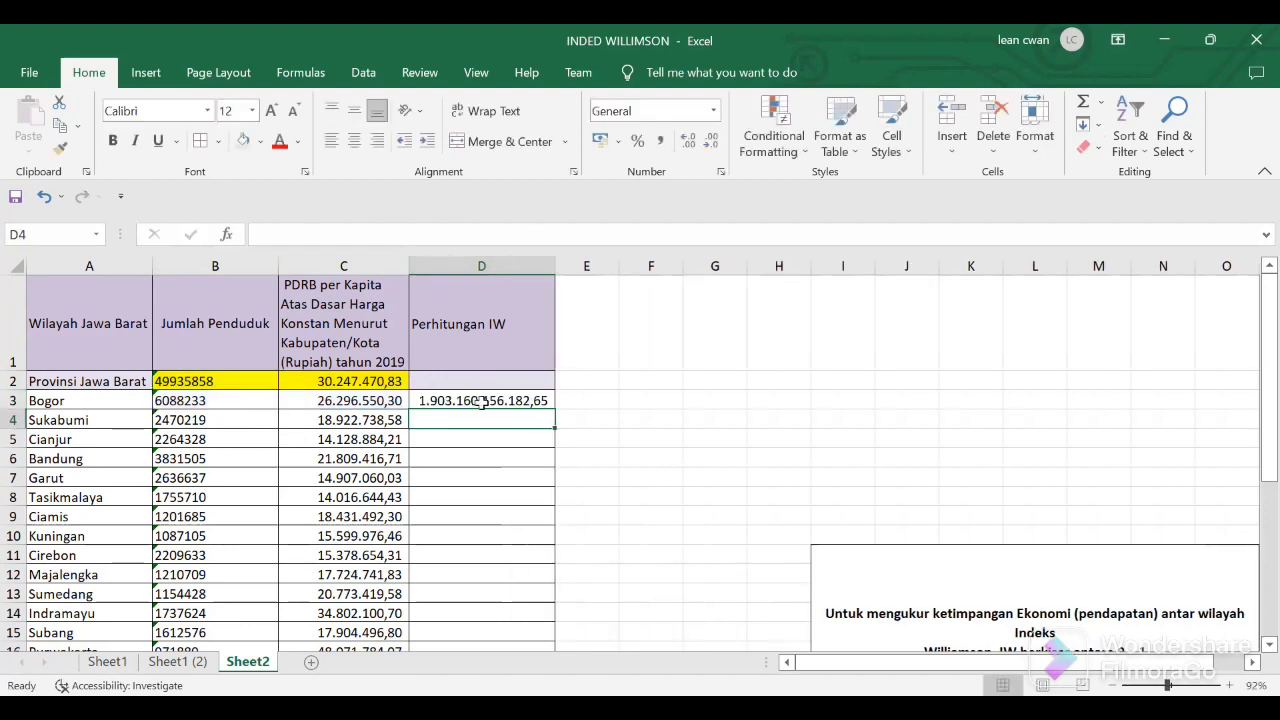
{"action": "left_click", "coordinate": [506, 404]}
{"action": "left_click_drag", "start_coordinate": [551, 410], "coordinate": [528, 542]}
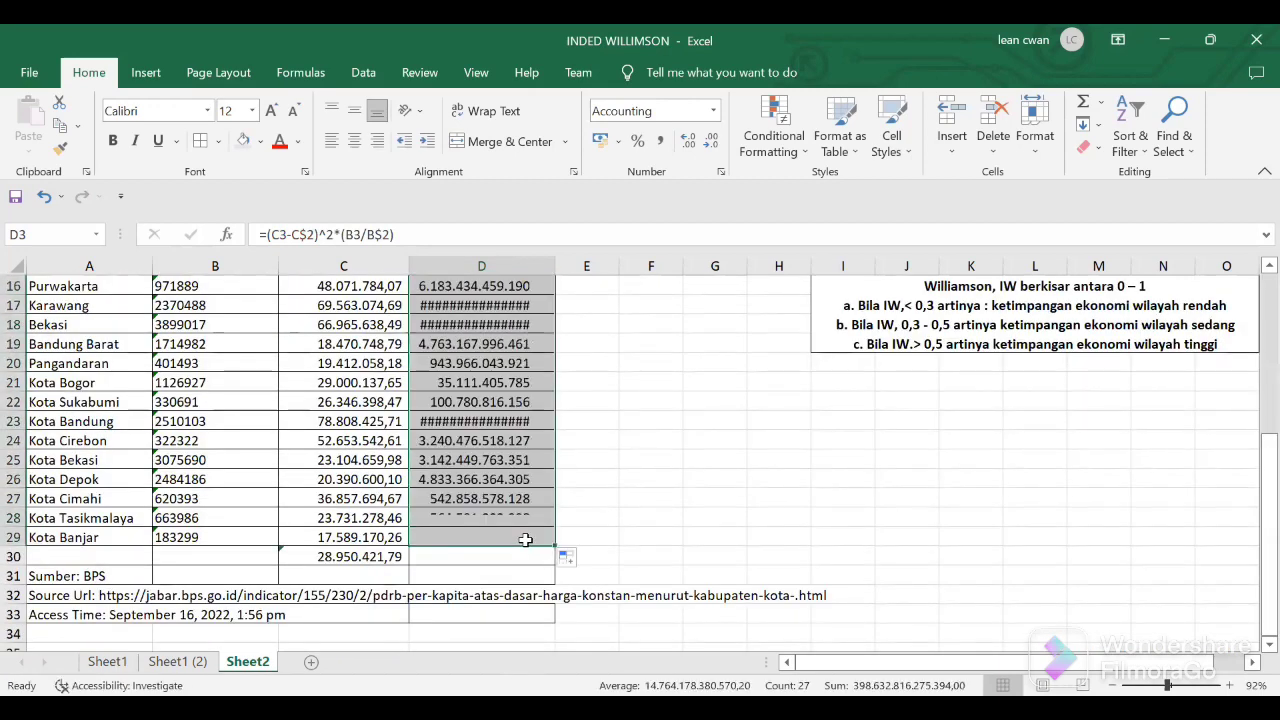
{"action": "double_click", "coordinate": [555, 267]}
Step: Delete the average formula in C30 below the per-capita PDRB column
{"action": "left_click", "coordinate": [378, 560]}
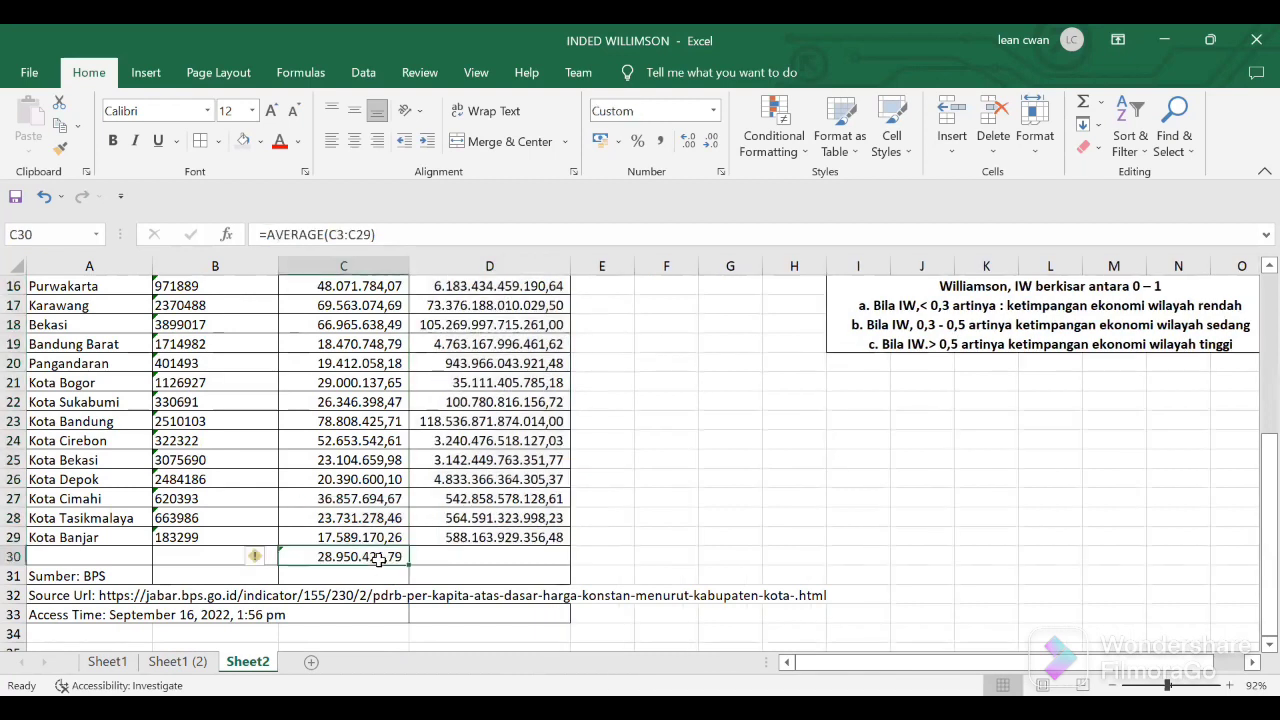
{"action": "key", "text": "Delete"}
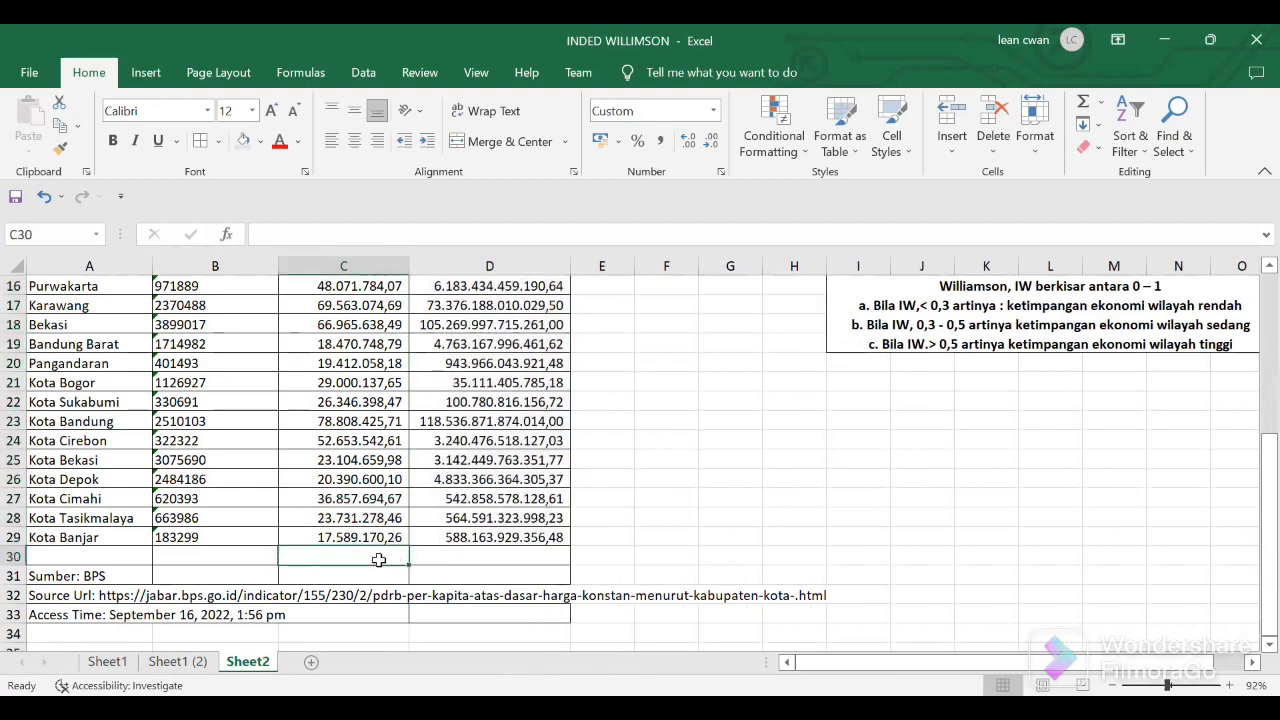
Step: Total the Perhitungan IW values in D30 with =sum(D3:D29)
{"action": "left_click", "coordinate": [507, 556]}
{"action": "left_click_drag", "start_coordinate": [1264, 525], "coordinate": [1250, 500]}
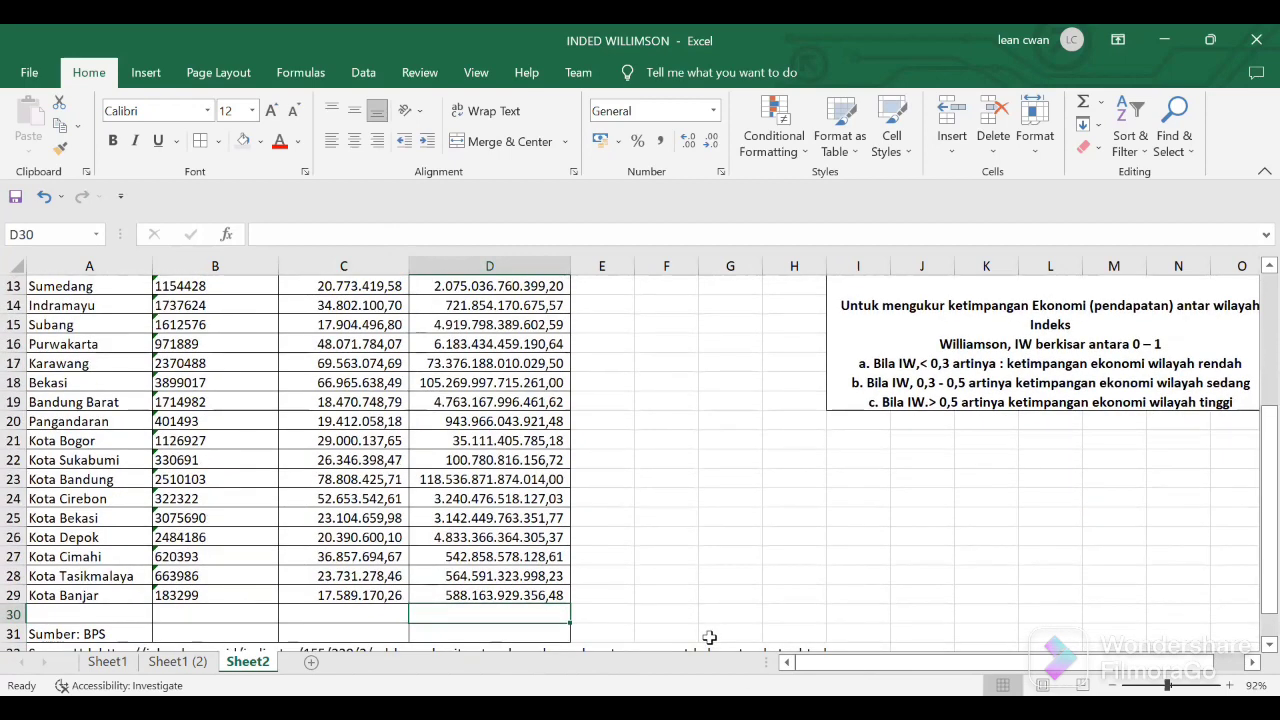
{"action": "type", "text": "="}
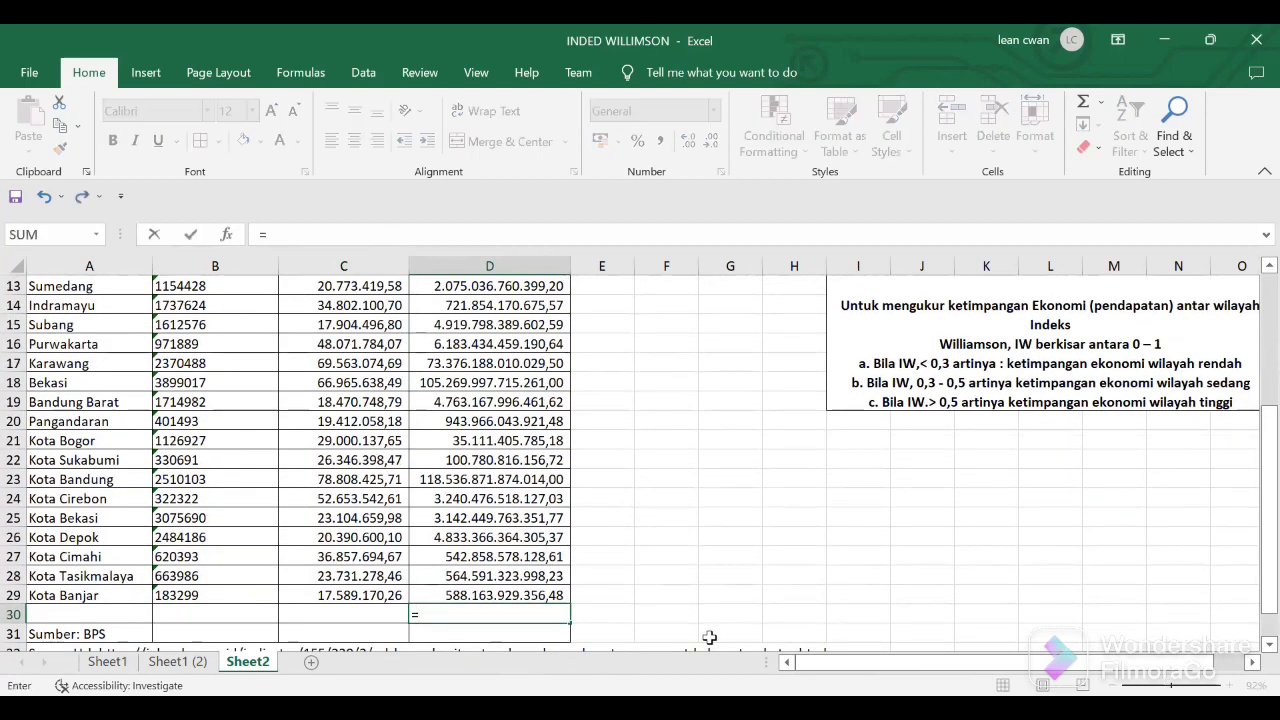
{"action": "type", "text": "(sum"}
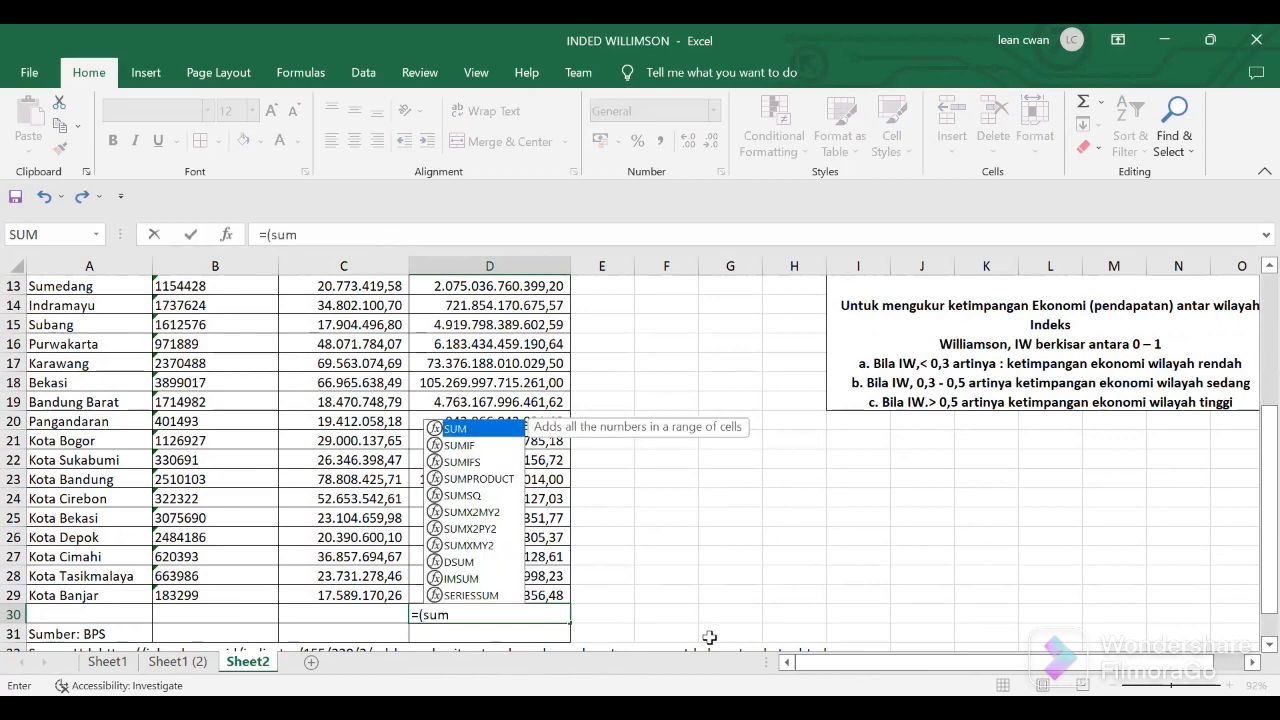
{"action": "key", "text": "BackSpace"}
{"action": "key", "text": "BackSpace"}
{"action": "key", "text": "BackSpace"}
{"action": "key", "text": "BackSpace"}
{"action": "type", "text": "sum("}
{"action": "left_click_drag", "start_coordinate": [1254, 540], "coordinate": [1253, 300]}
{"action": "left_click", "coordinate": [490, 400]}
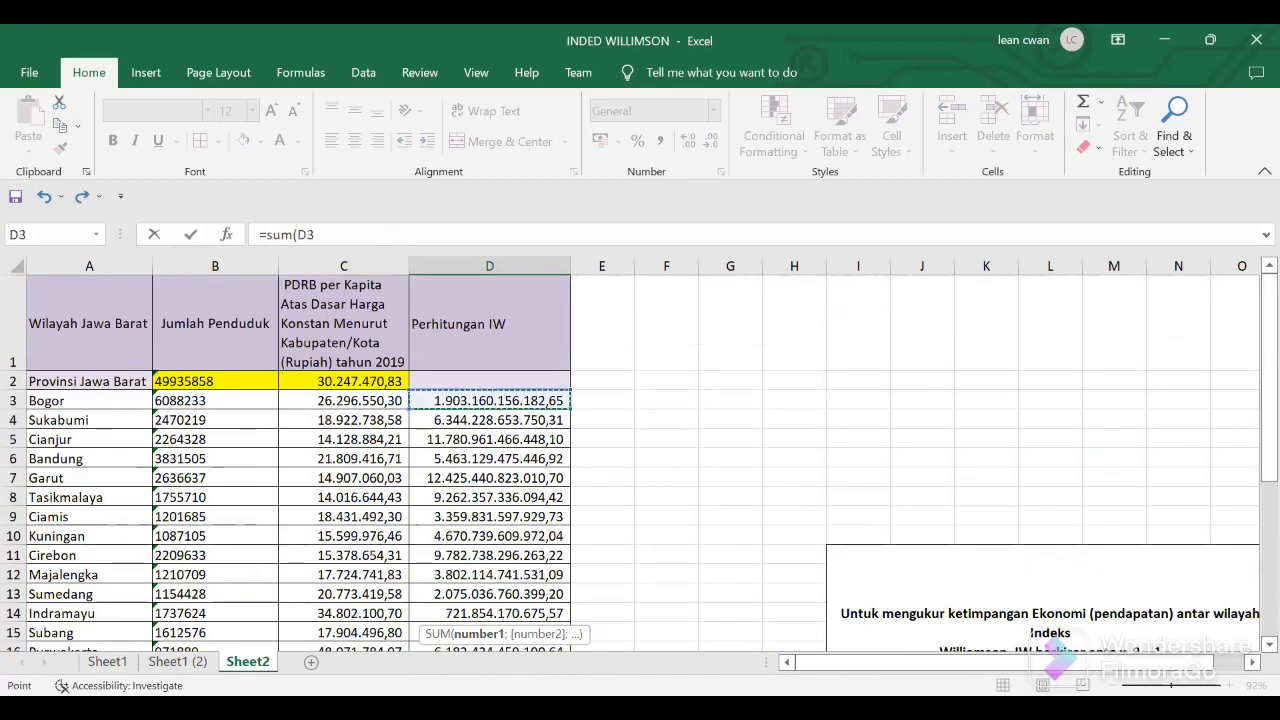
{"action": "left_click_drag", "start_coordinate": [511, 660], "coordinate": [507, 620]}
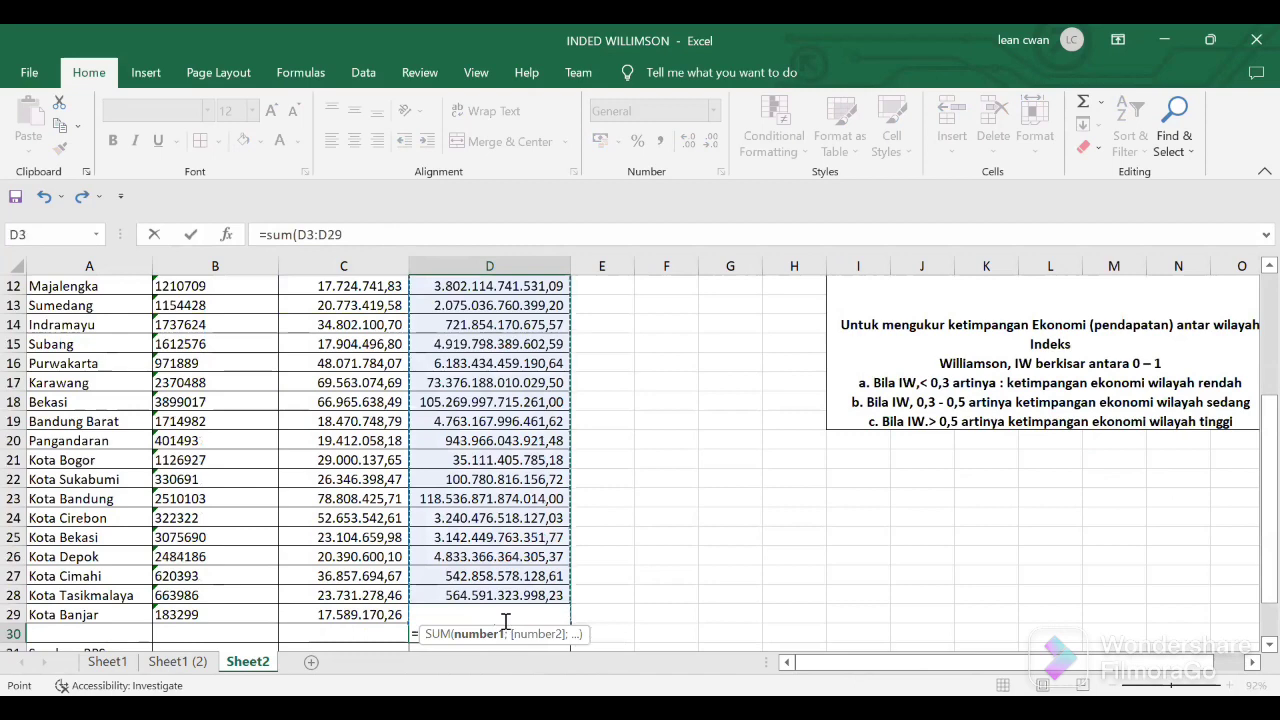
{"action": "type", "text": ")"}
{"action": "key", "text": "Return"}
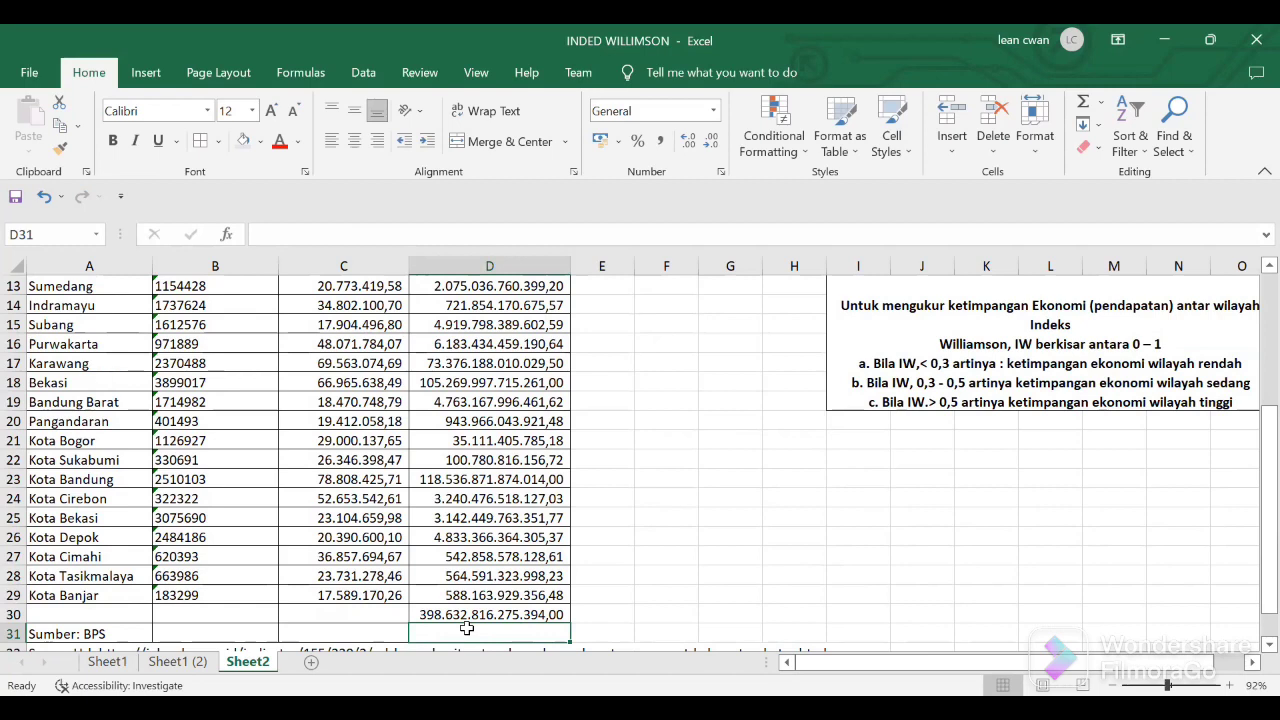
Step: Calculate the square root of the Perhitungan IW total in D31 with =SQRT(D30)
{"action": "type", "text": "="}
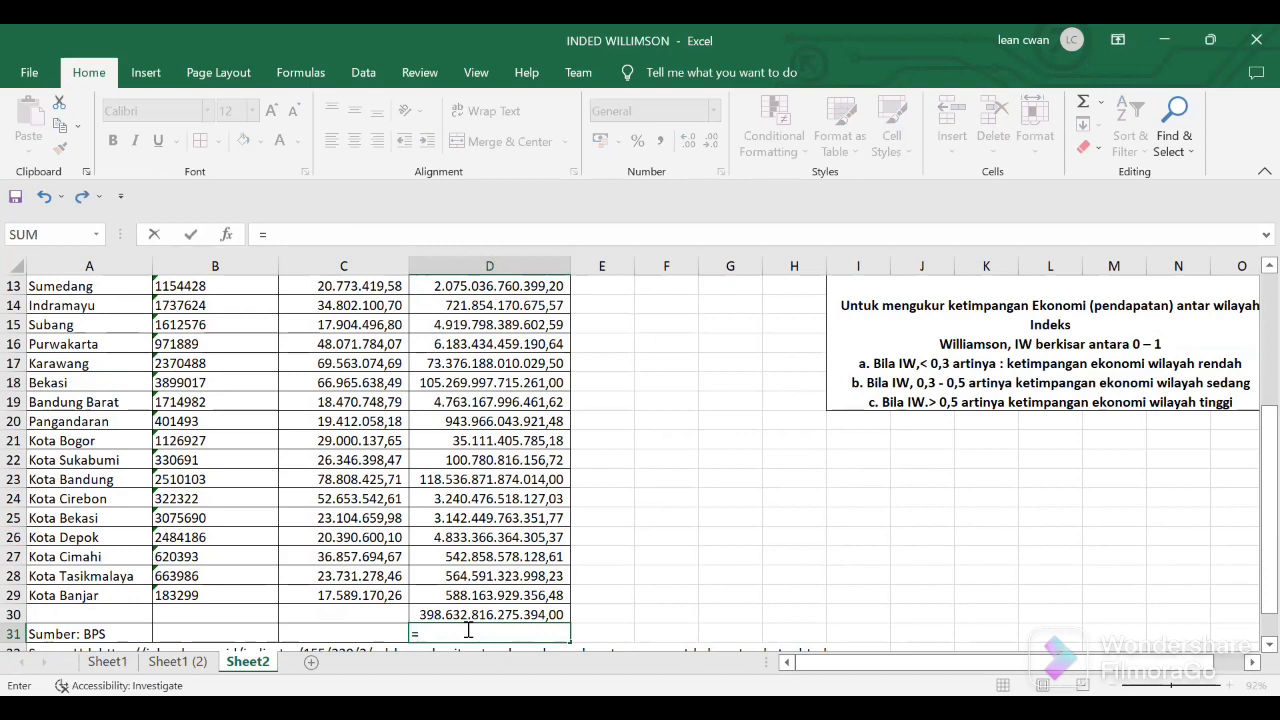
{"action": "type", "text": "S"}
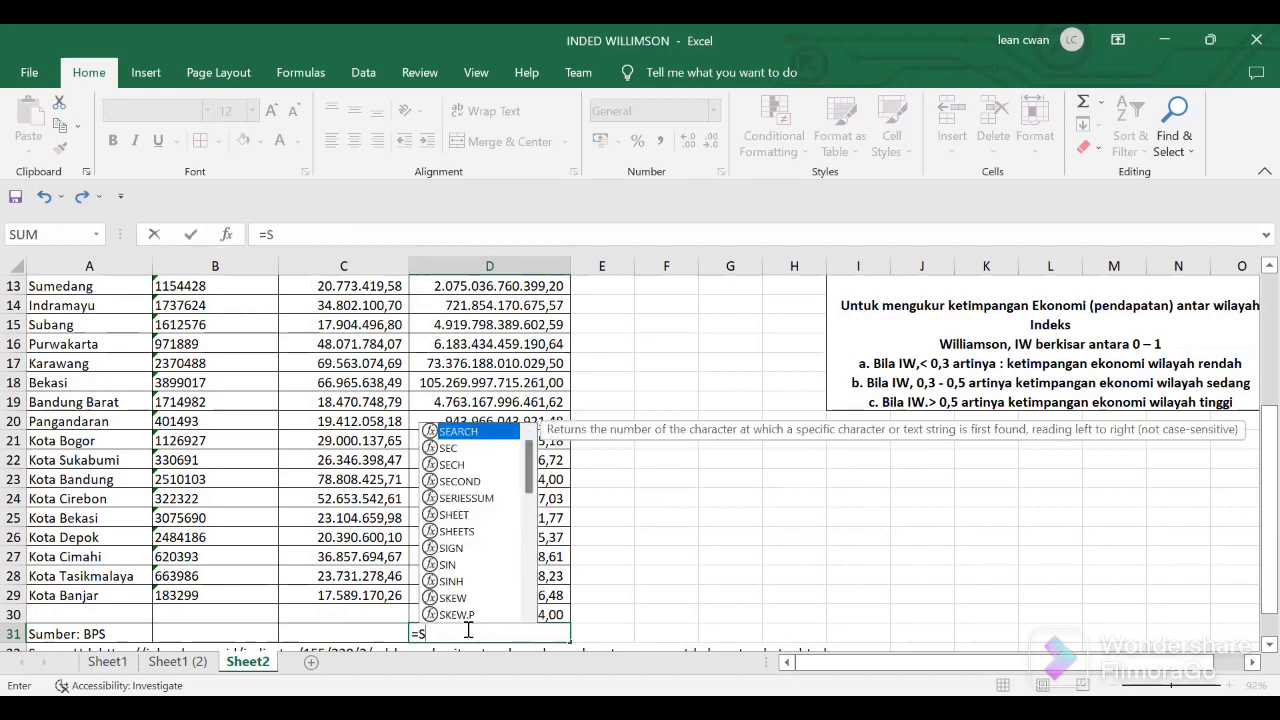
{"action": "type", "text": "QRT"}
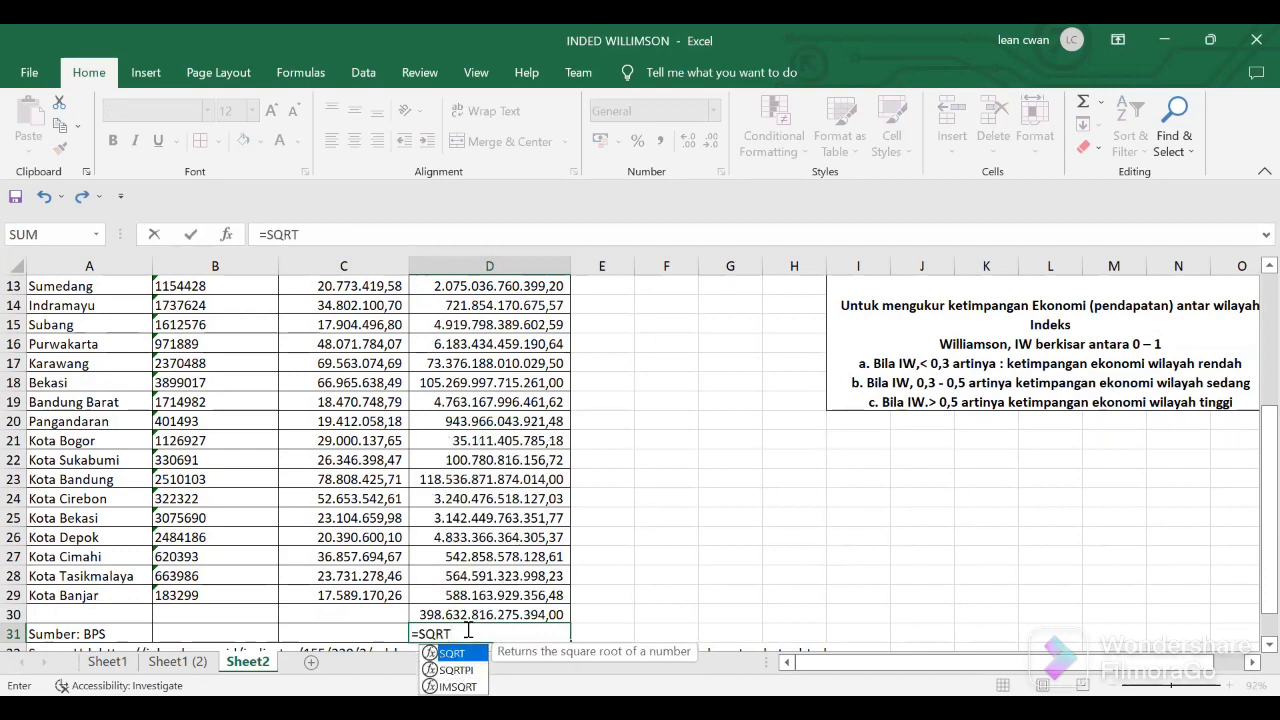
{"action": "type", "text": "("}
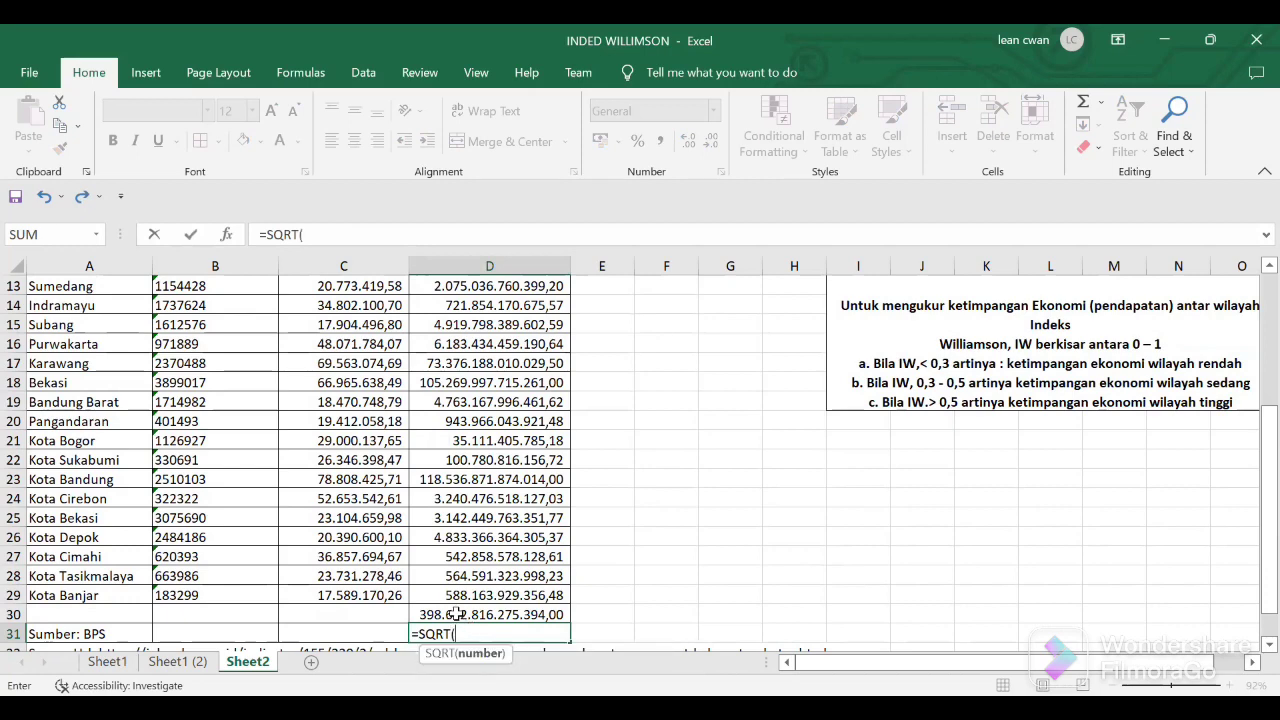
{"action": "left_click", "coordinate": [455, 614]}
{"action": "key", "text": "Return"}
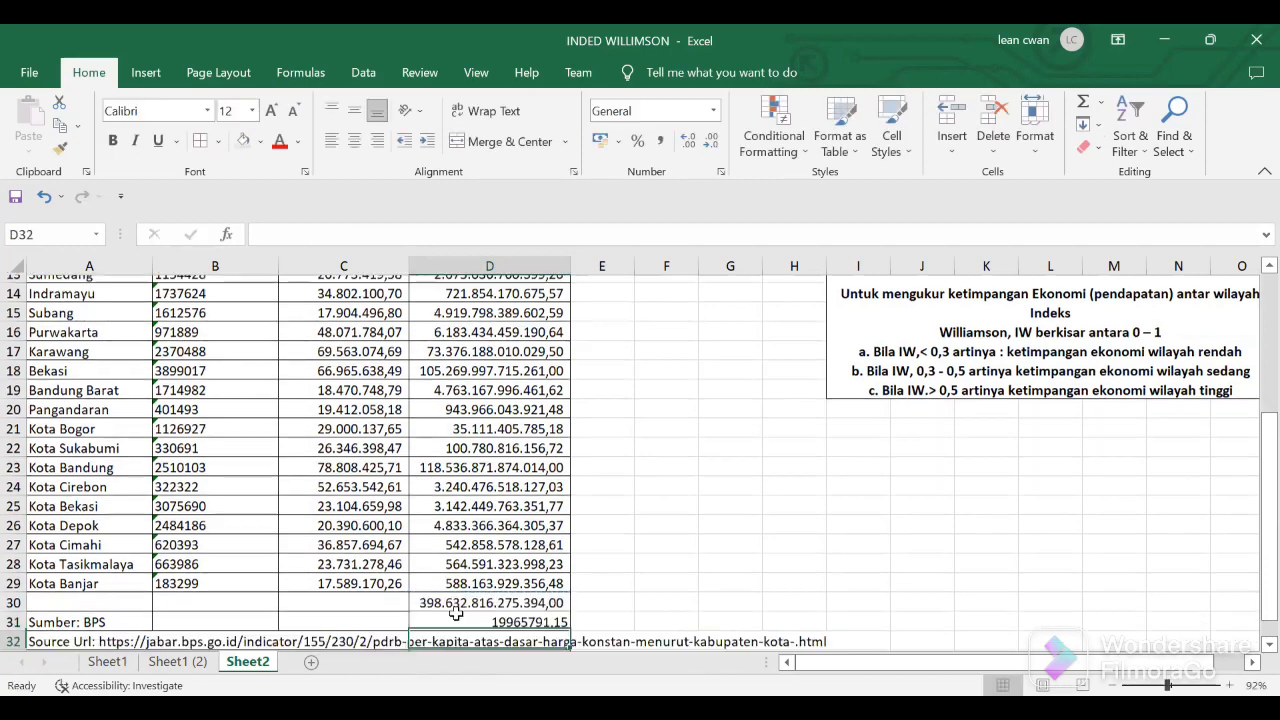
Step: Fill cells D31 and D32 with the light purple colour
{"action": "left_click", "coordinate": [492, 614]}
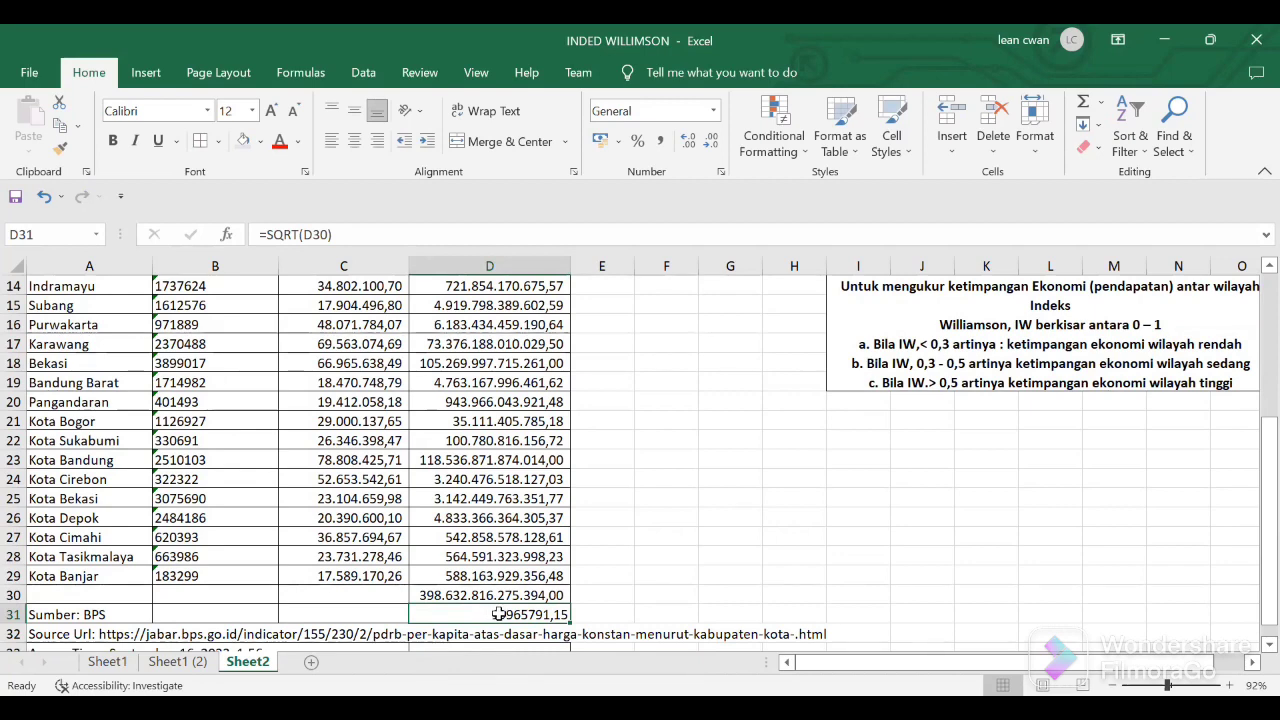
{"action": "left_click", "coordinate": [242, 141]}
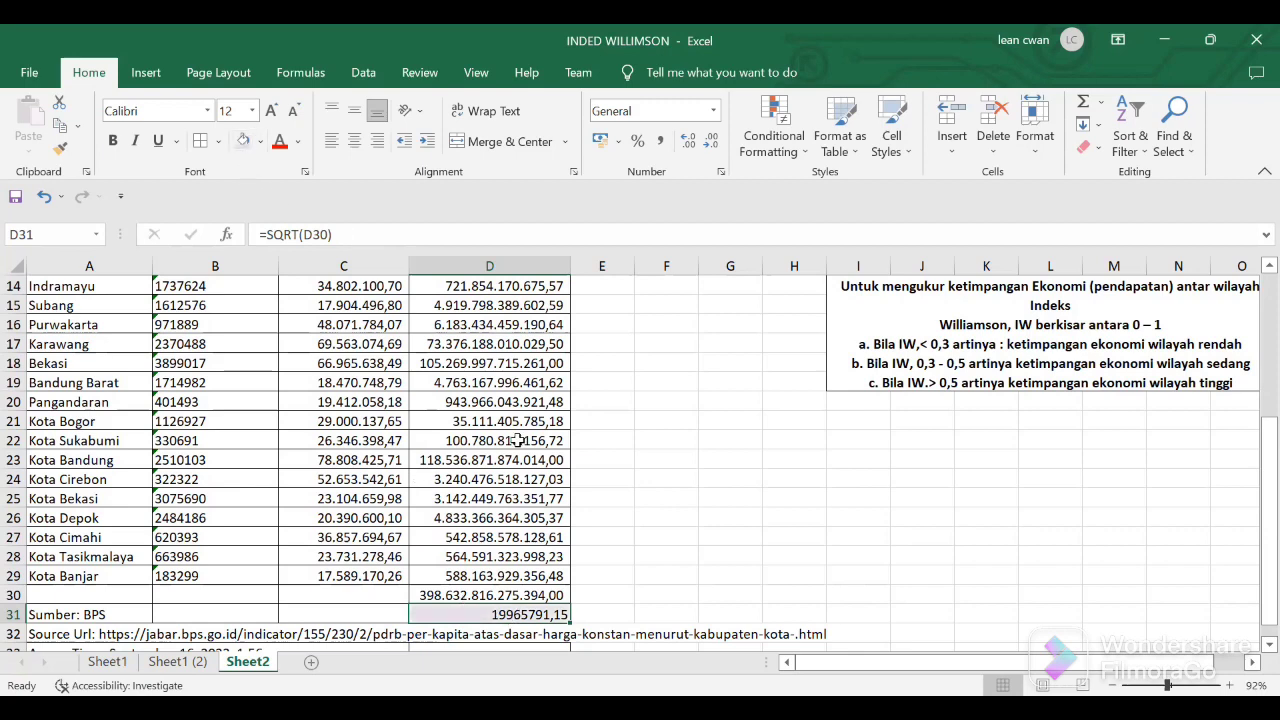
{"action": "left_click", "coordinate": [472, 637]}
{"action": "left_click", "coordinate": [242, 141]}
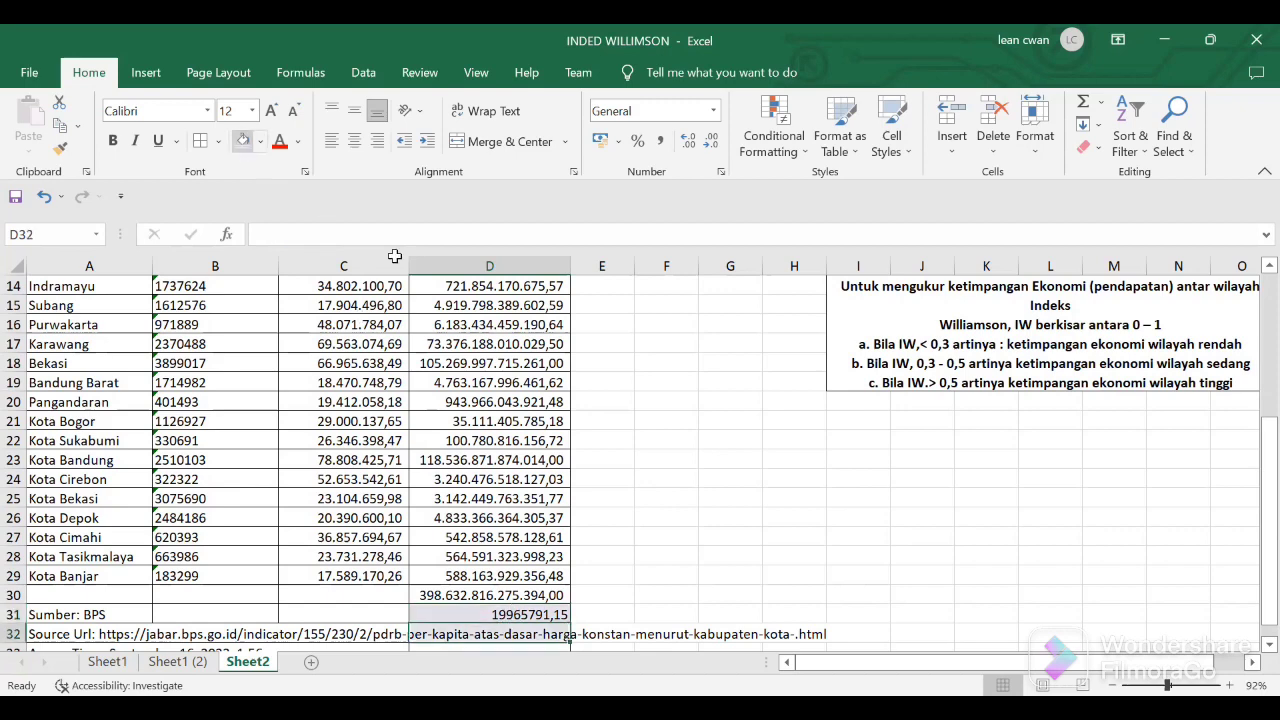
Step: Calculate the Williamson Index in D32 by dividing the square root by the province's per-capita PDRB, using =D31/C2
{"action": "type", "text": "="}
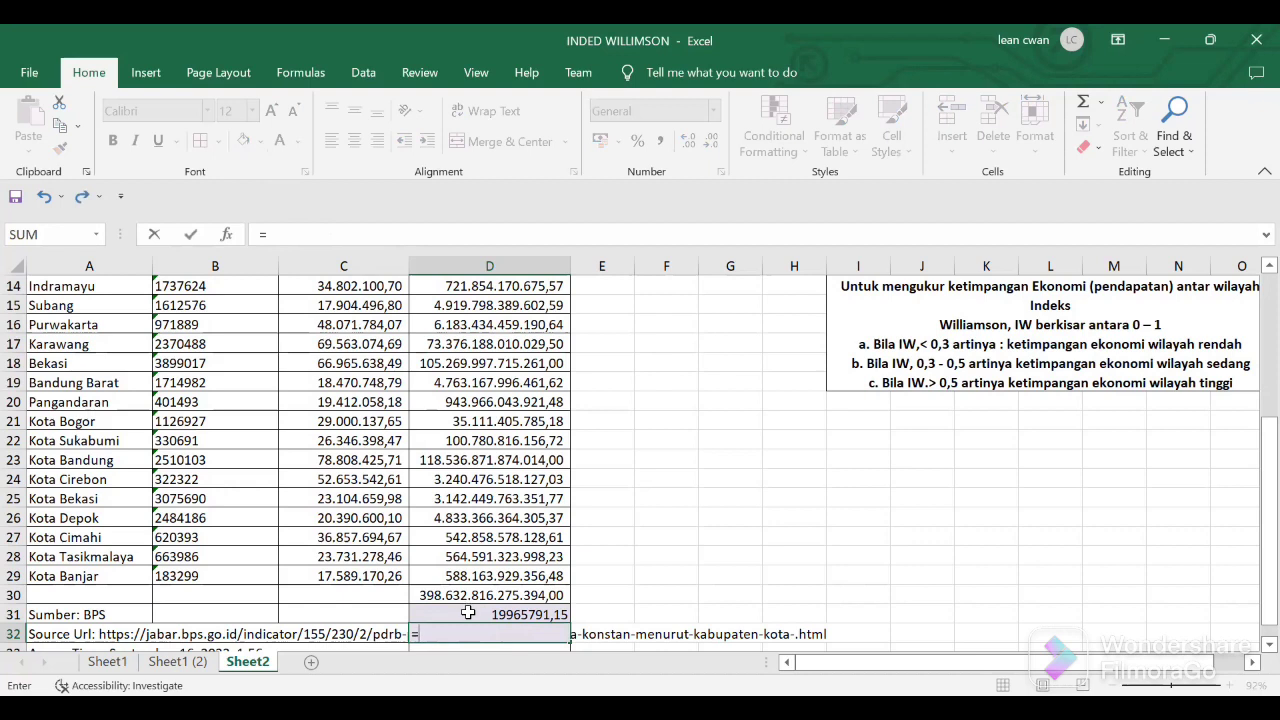
{"action": "left_click", "coordinate": [467, 613]}
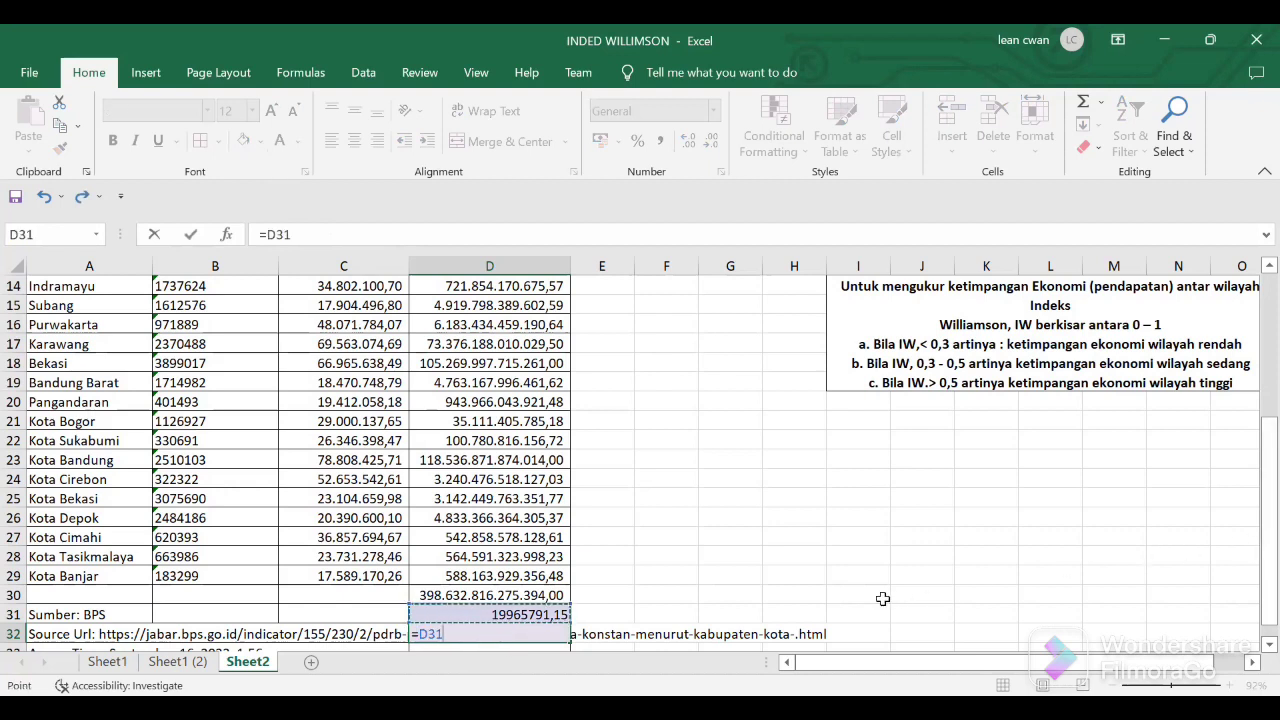
{"action": "type", "text": "/"}
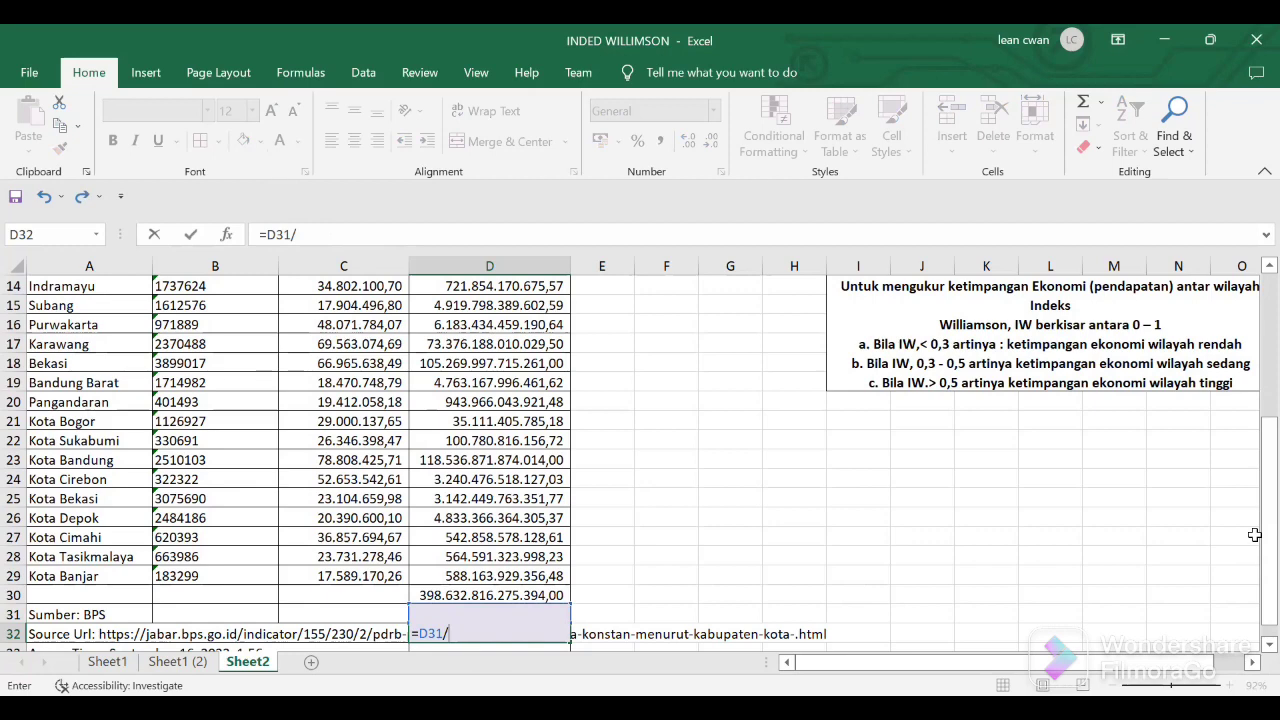
{"action": "left_click_drag", "start_coordinate": [1254, 535], "coordinate": [620, 378]}
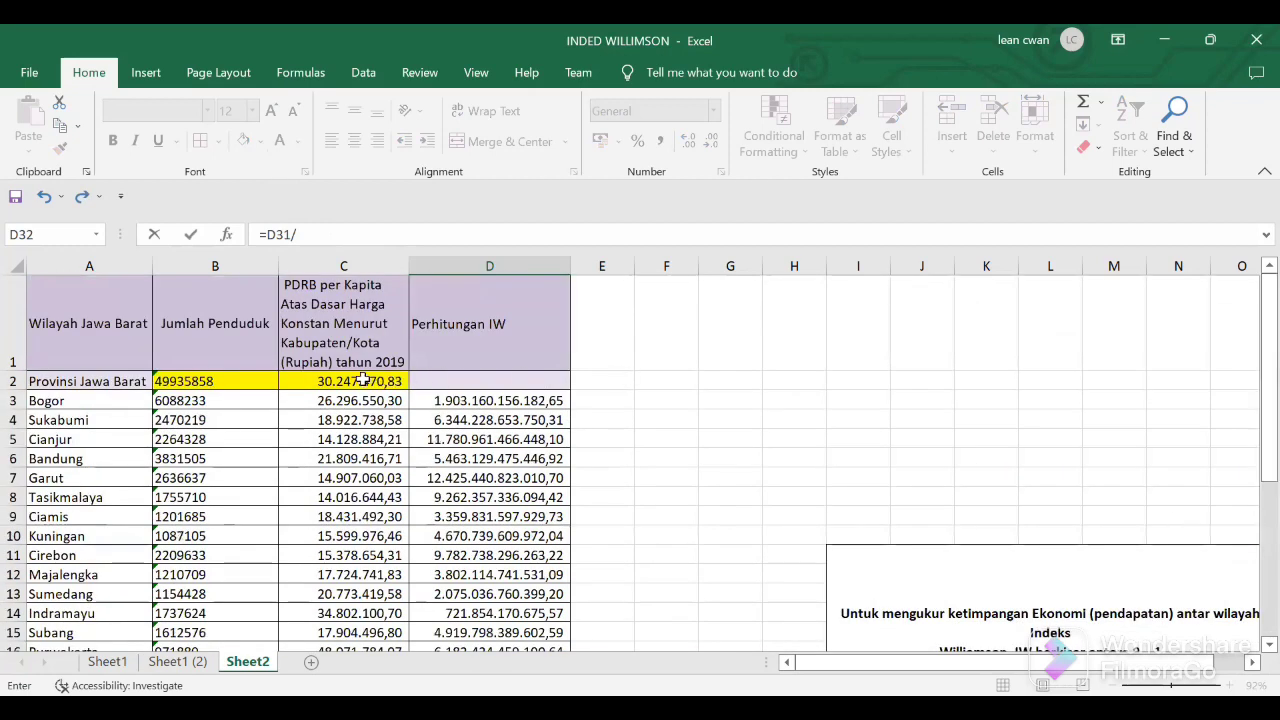
{"action": "left_click", "coordinate": [362, 380]}
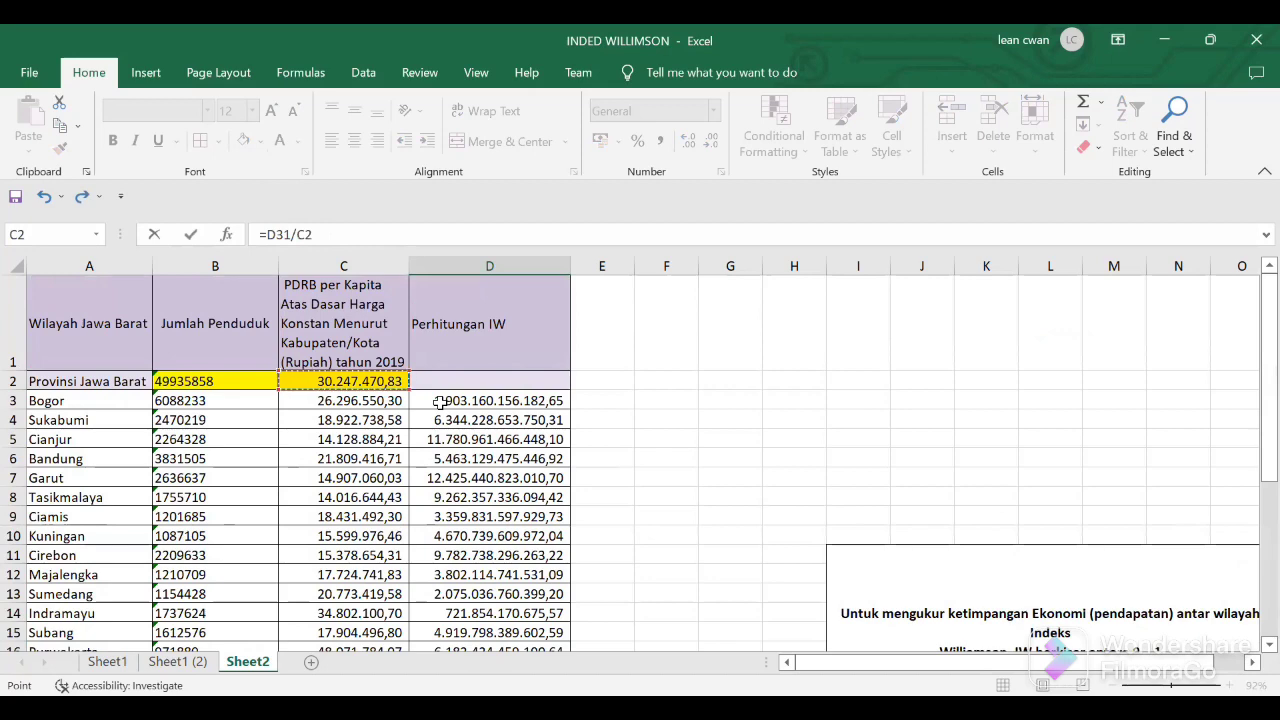
{"action": "key", "text": "Return"}
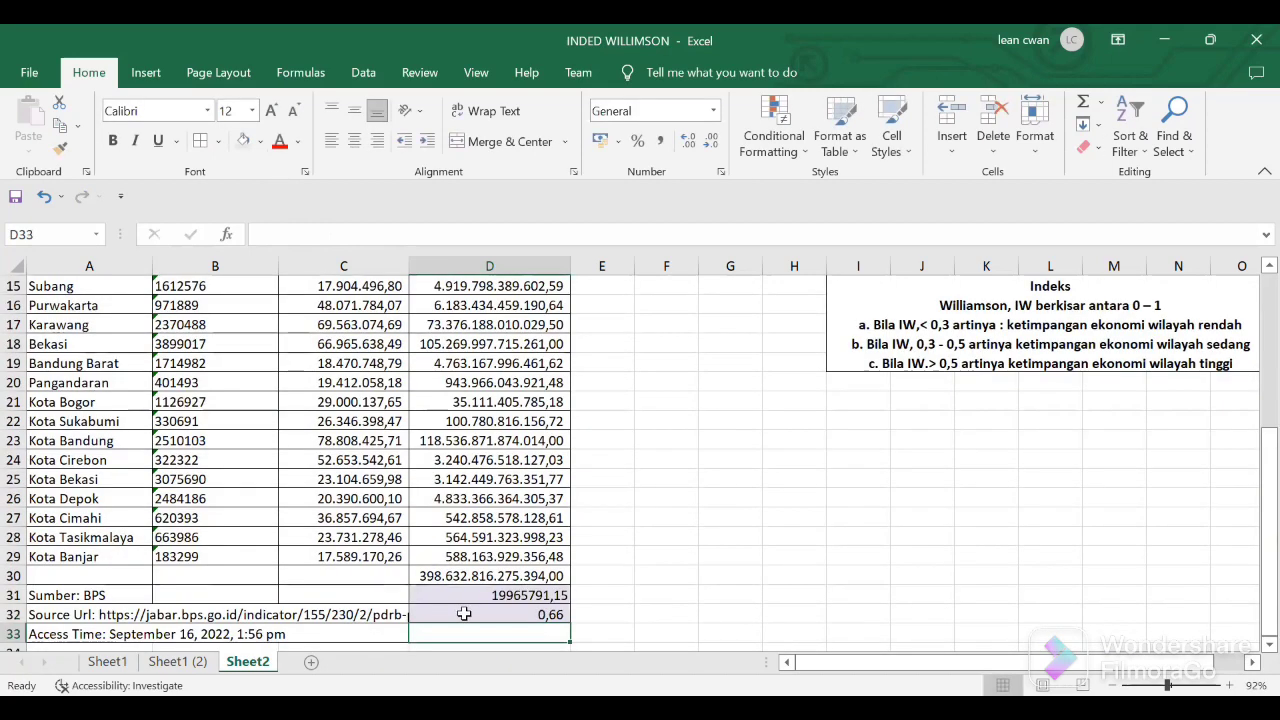
Step: Format the Williamson Index result in D32 as bold red text
{"action": "left_click", "coordinate": [467, 614]}
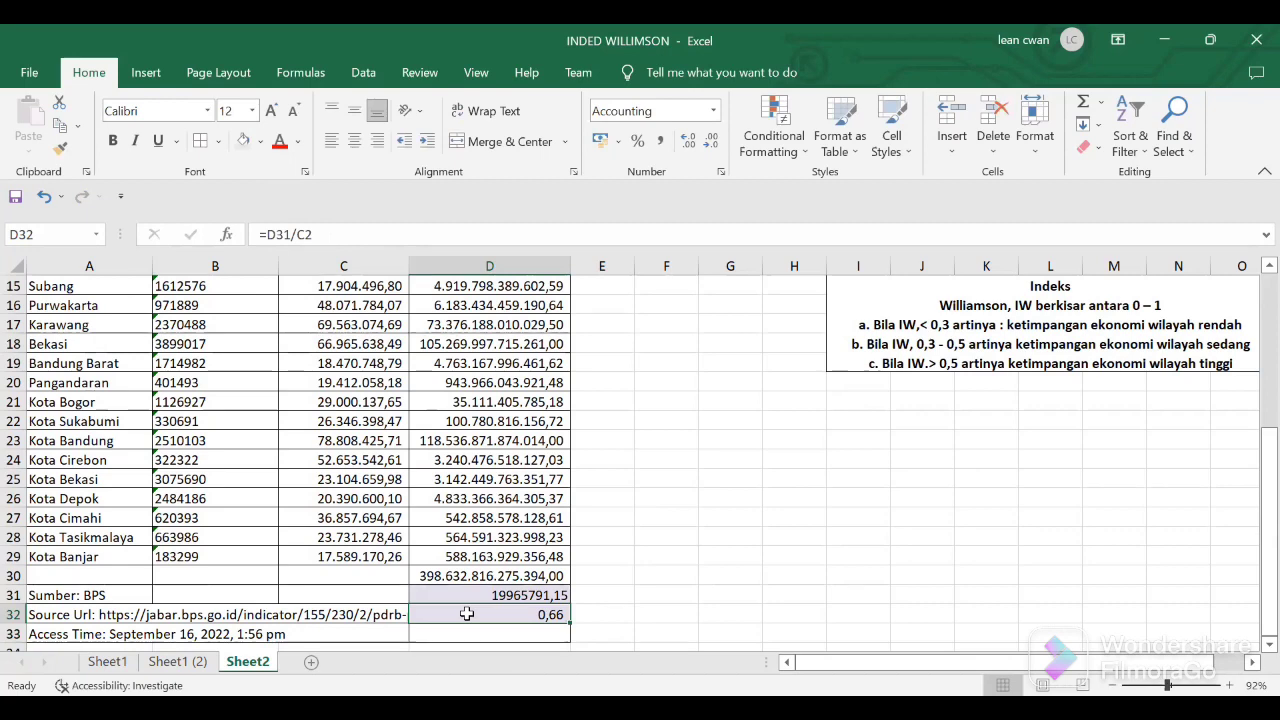
{"action": "left_click_drag", "start_coordinate": [1254, 590], "coordinate": [1245, 507]}
{"action": "left_click_drag", "start_coordinate": [1034, 667], "coordinate": [1060, 667]}
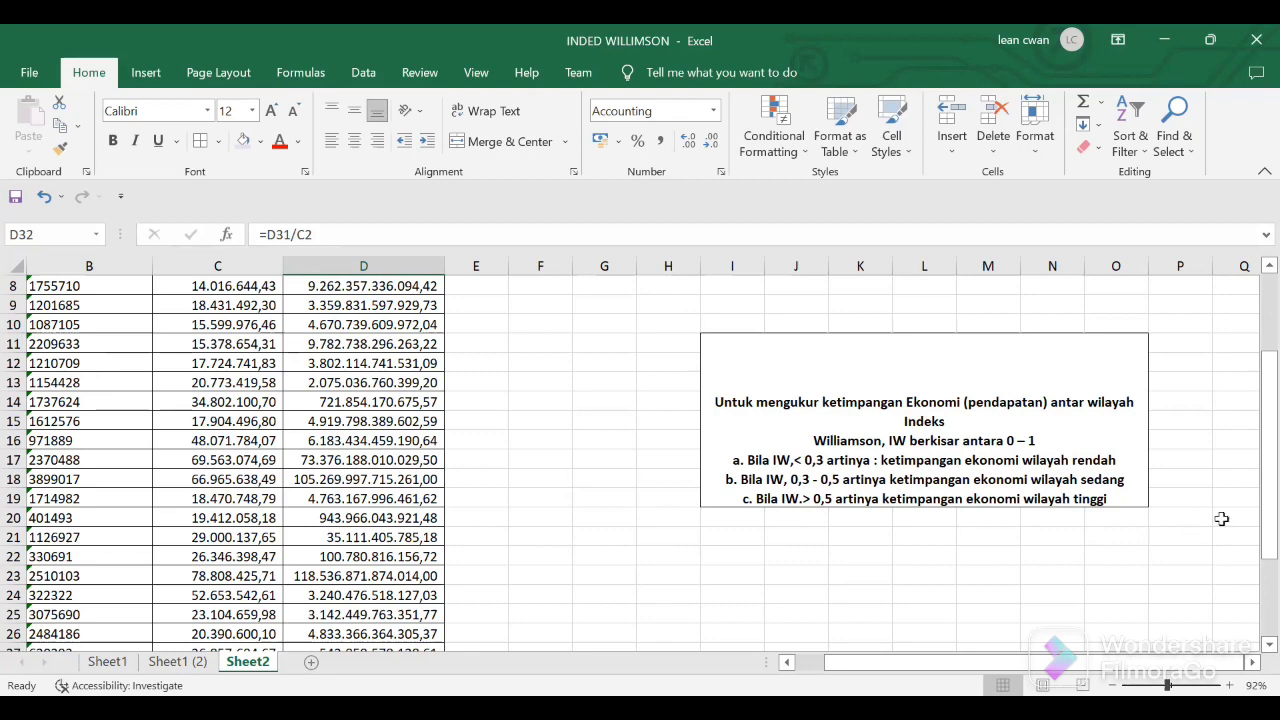
{"action": "left_click_drag", "start_coordinate": [1266, 505], "coordinate": [1252, 610]}
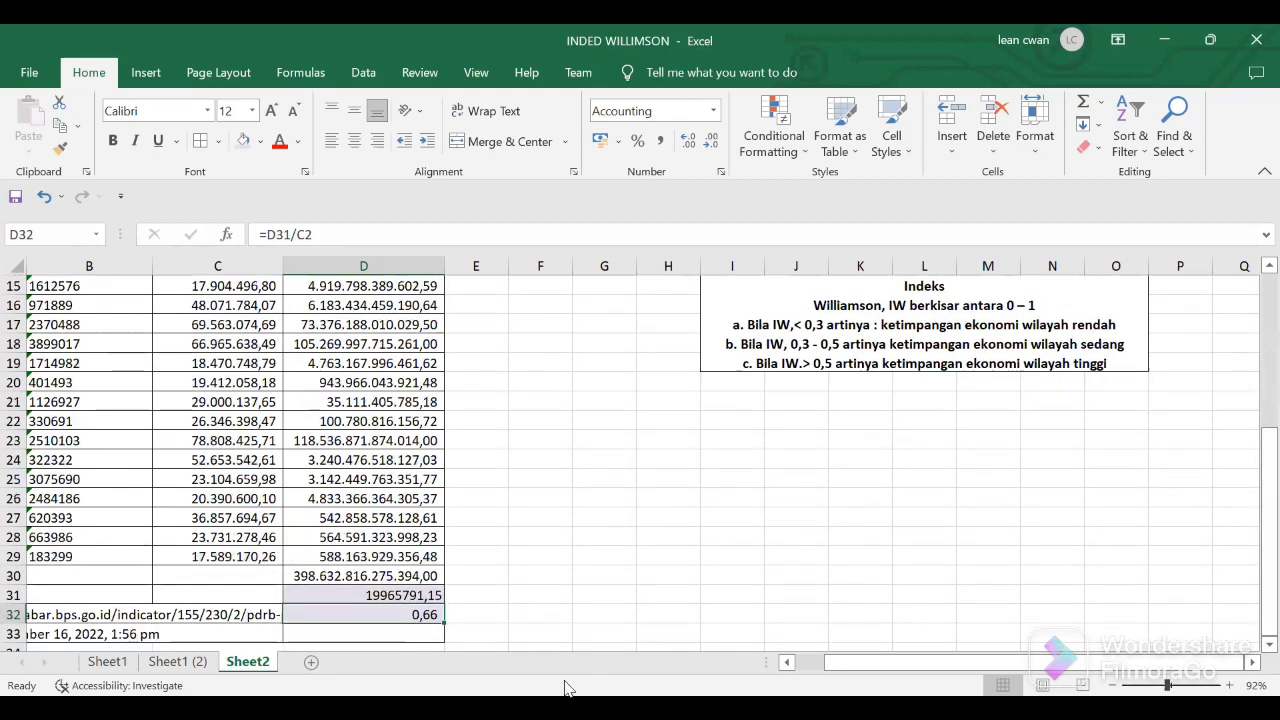
{"action": "left_click", "coordinate": [277, 142]}
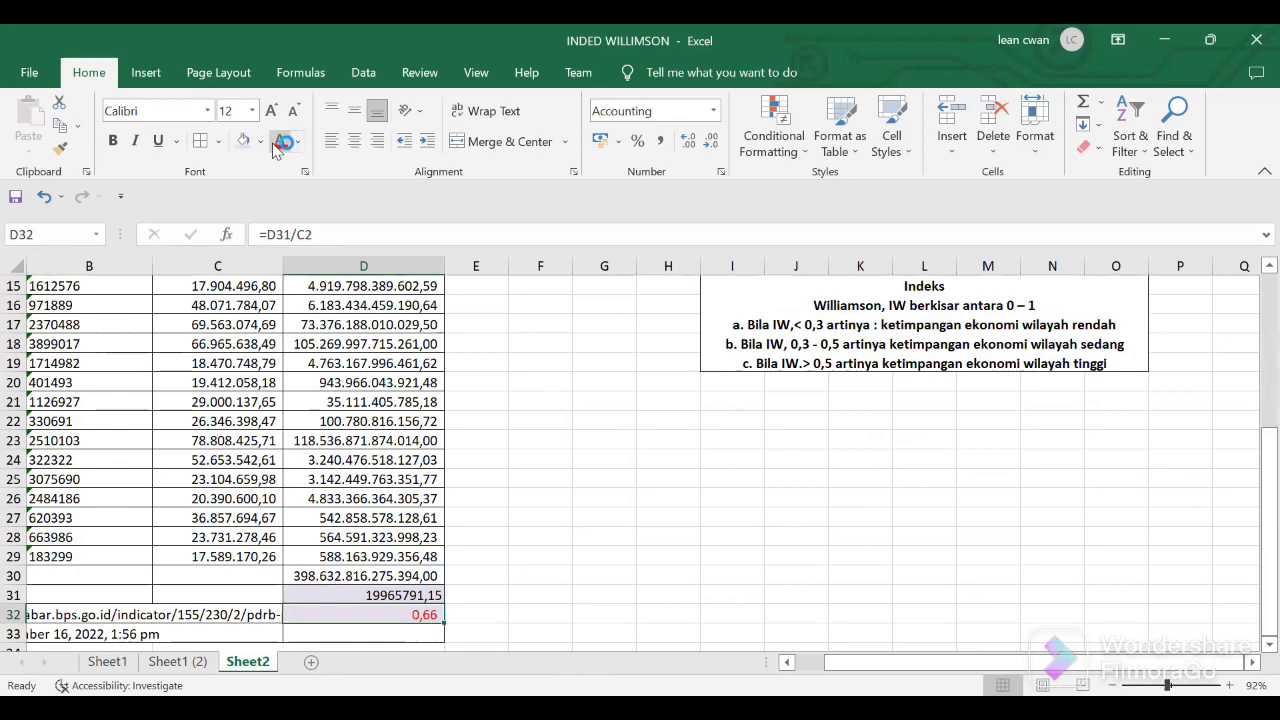
{"action": "left_click", "coordinate": [112, 141]}
Step: Review the Williamson Index criteria and the full calculation table down to the index result in D32
{"action": "left_click_drag", "start_coordinate": [1253, 475], "coordinate": [1252, 455]}
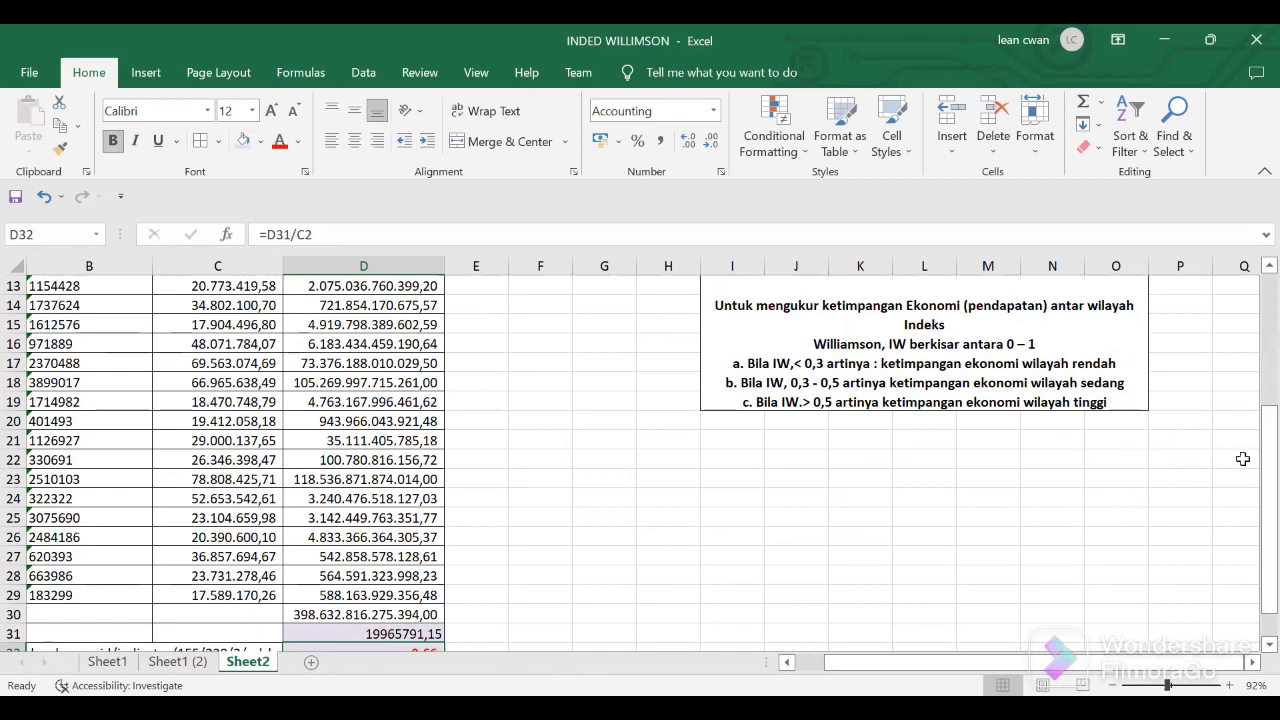
{"action": "left_click_drag", "start_coordinate": [1267, 455], "coordinate": [1232, 402]}
{"action": "left_click_drag", "start_coordinate": [1050, 668], "coordinate": [1010, 668]}
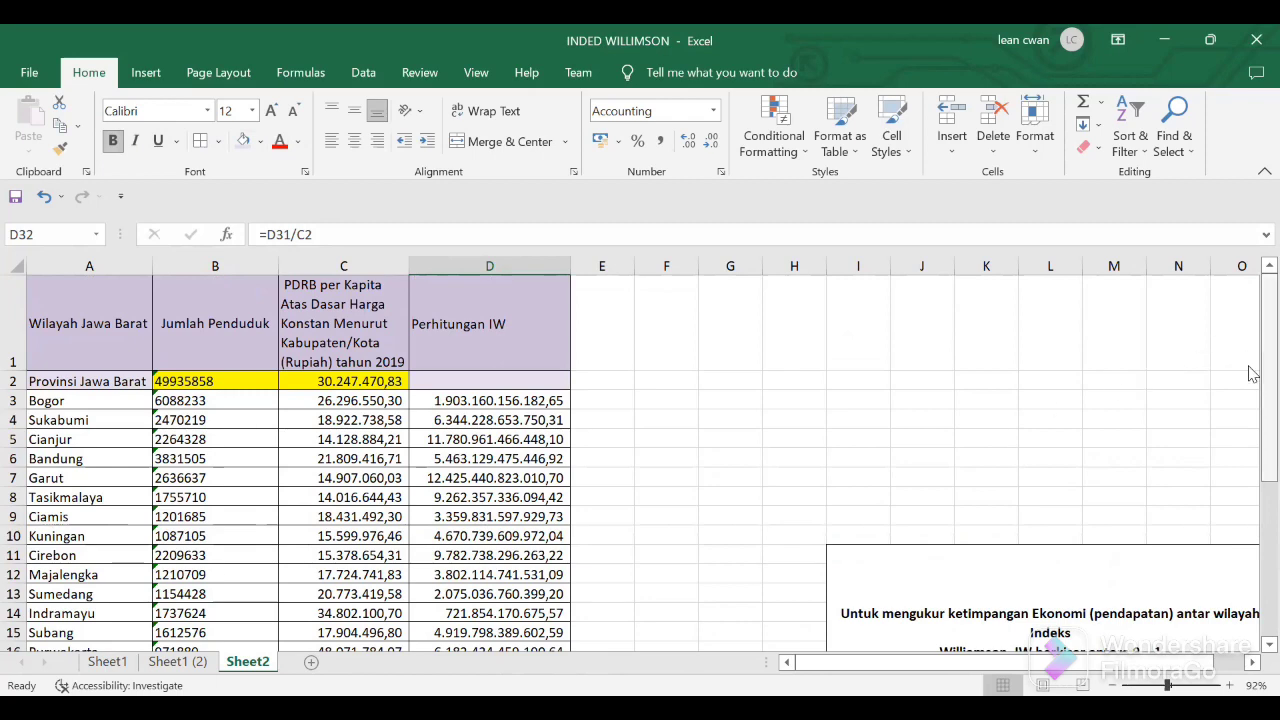
{"action": "left_click_drag", "start_coordinate": [1266, 366], "coordinate": [1252, 460]}
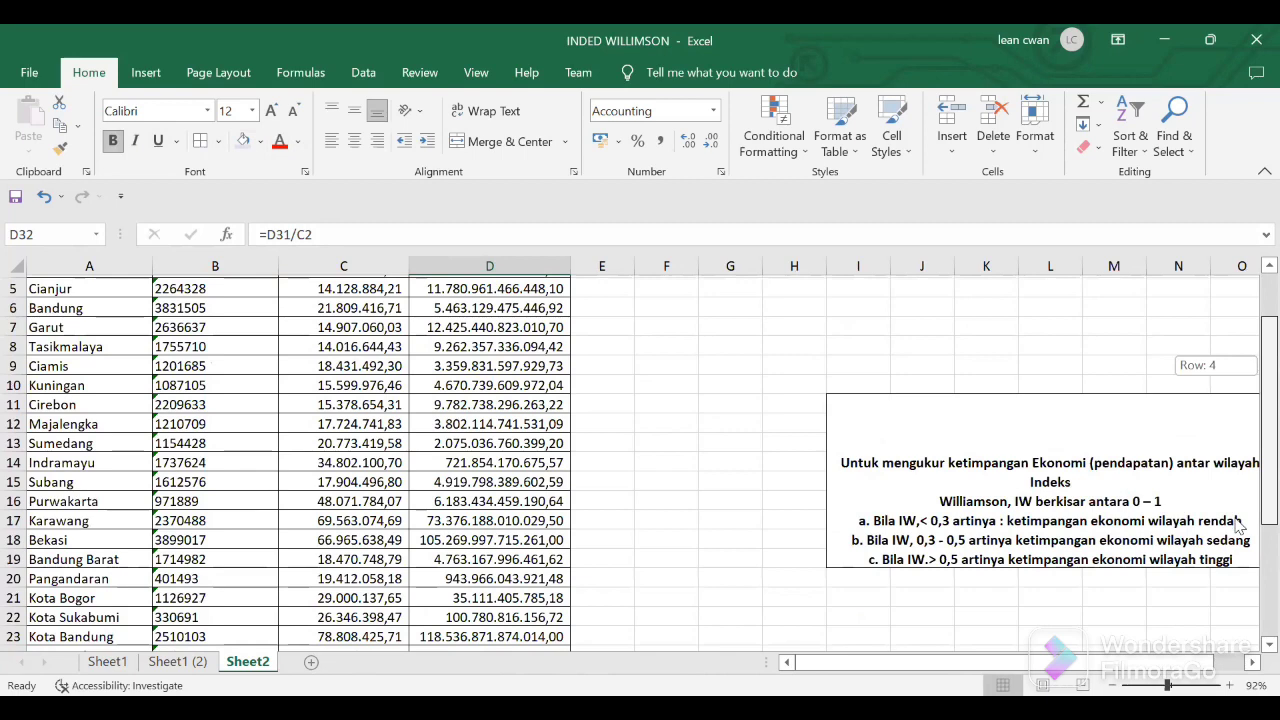
{"action": "scroll", "coordinate": [1241, 520], "scroll_direction": "down", "scroll_amount": 3}
{"action": "scroll", "coordinate": [992, 517], "scroll_direction": "down", "scroll_amount": 1}
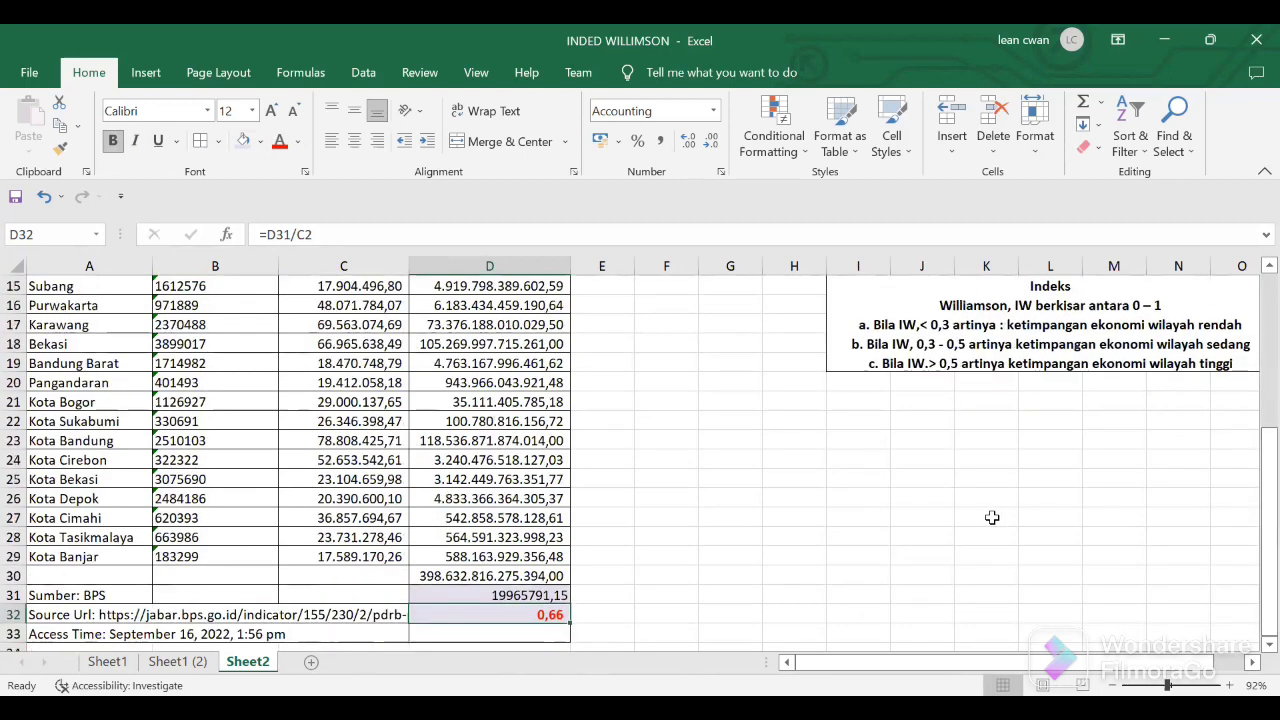